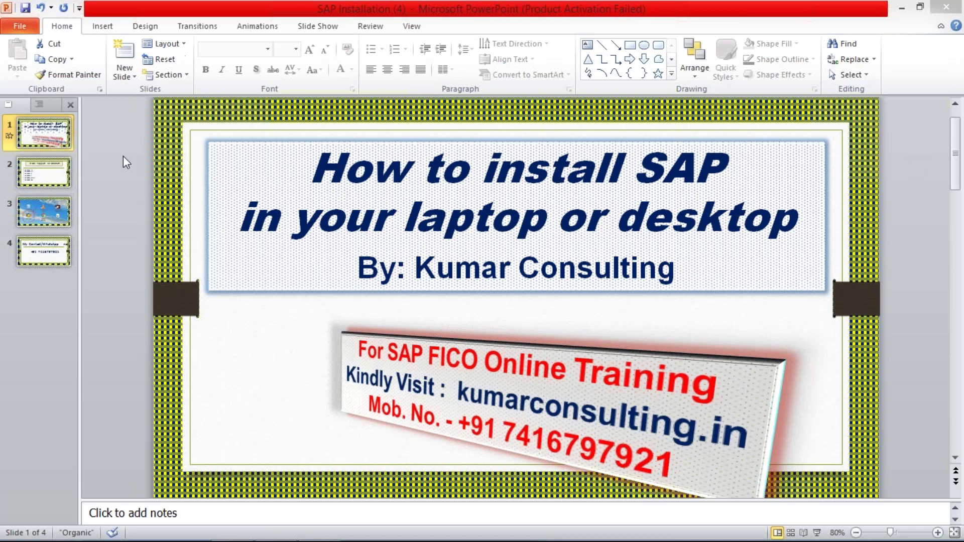
Review the slides on supported Windows versions and the SAP Logon desktop icon, ending on the title slide
left_click(44, 170)
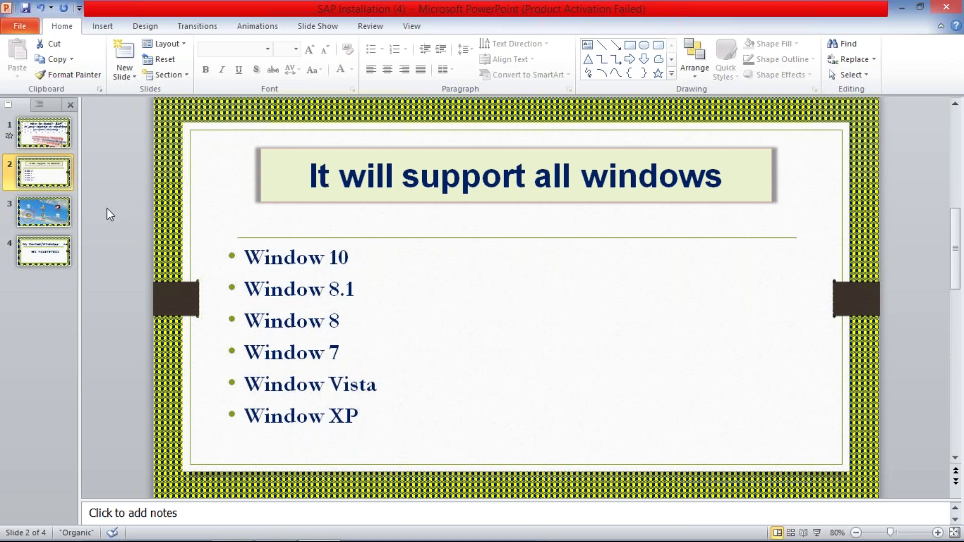
left_click(41, 217)
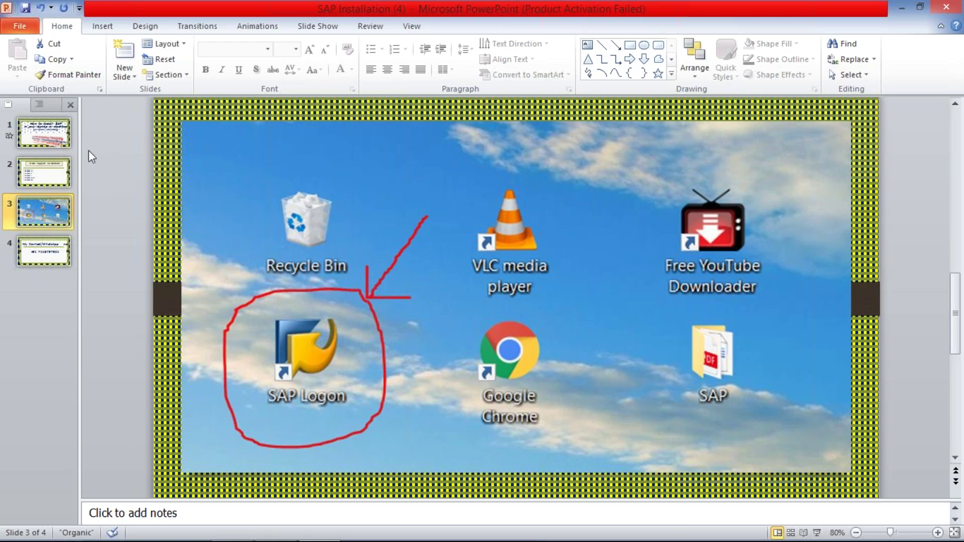
left_click(59, 141)
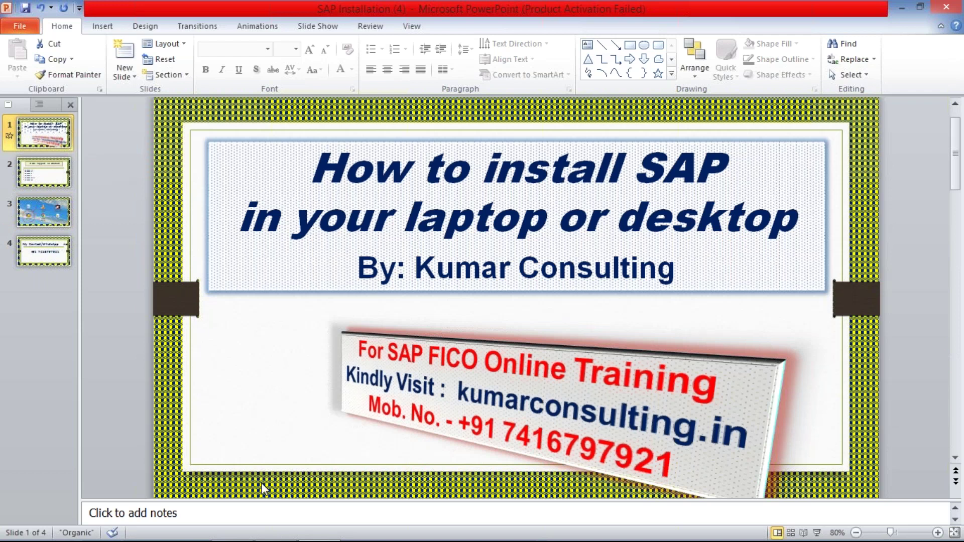
Switch to Gmail in the browser and download SAPgui 7.40.zip from the SAP Login Credentials email's Google Drive link, despite the virus-scan warning
key("alt+Tab")
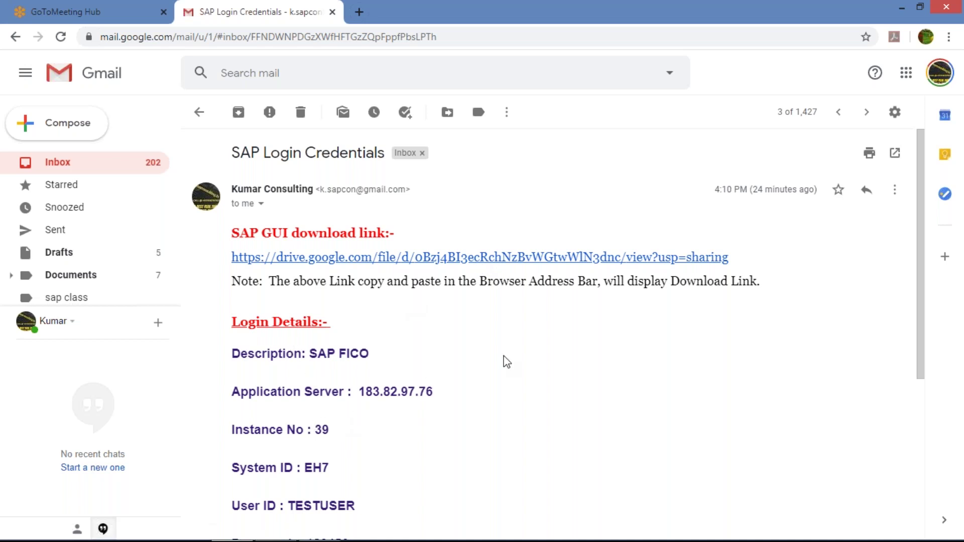
left_click(521, 258)
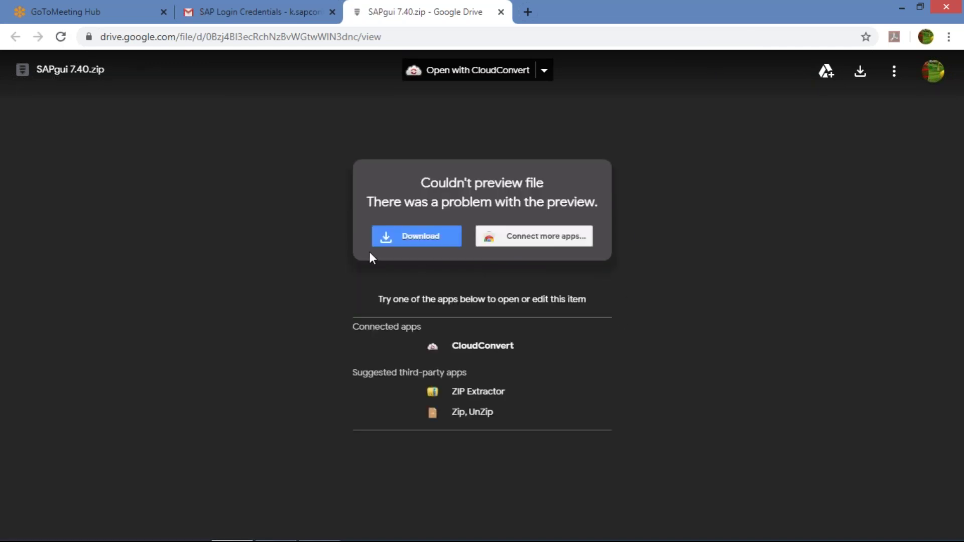
left_click(423, 237)
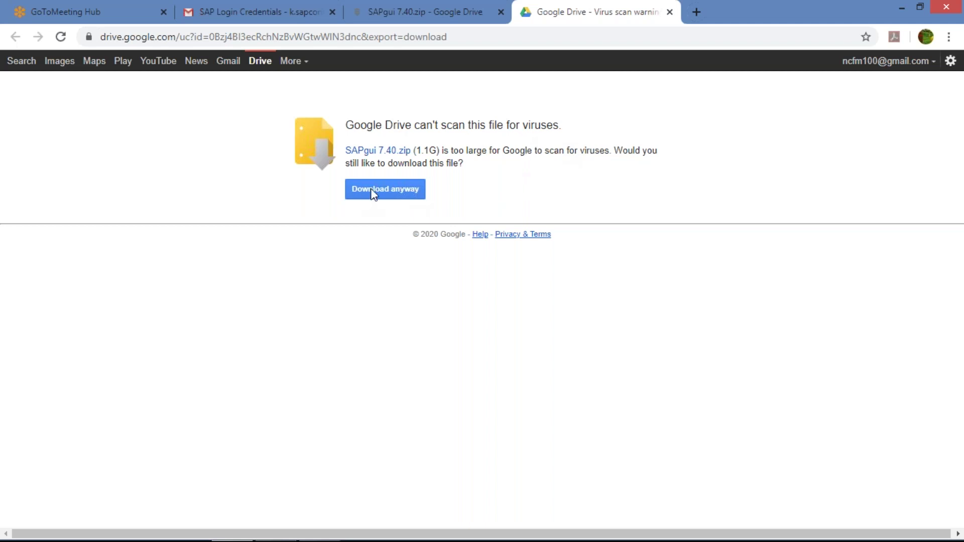
left_click(384, 192)
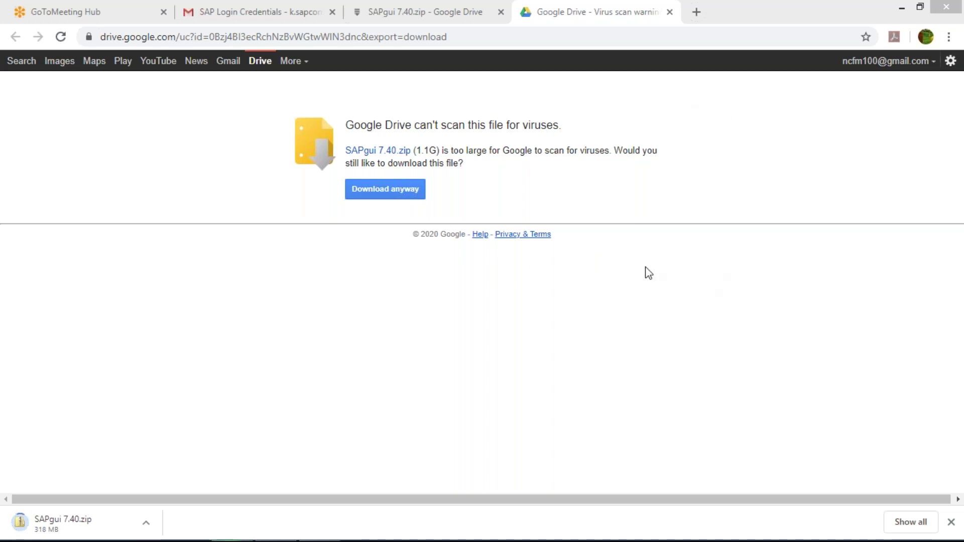
Return to the SAP Login Credentials email and open the downloaded SAPgui 7.40.zip archive
key("ctrl+2")
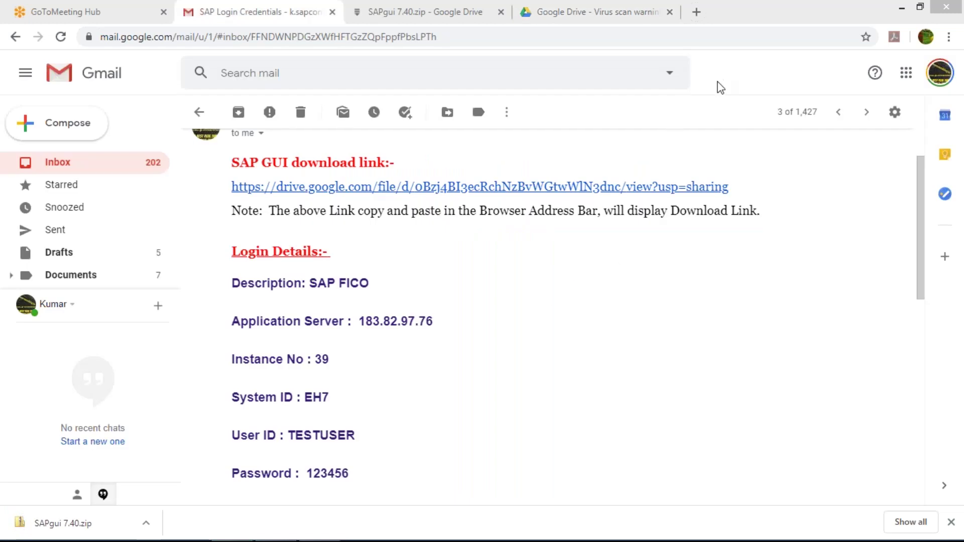
left_click(558, 345)
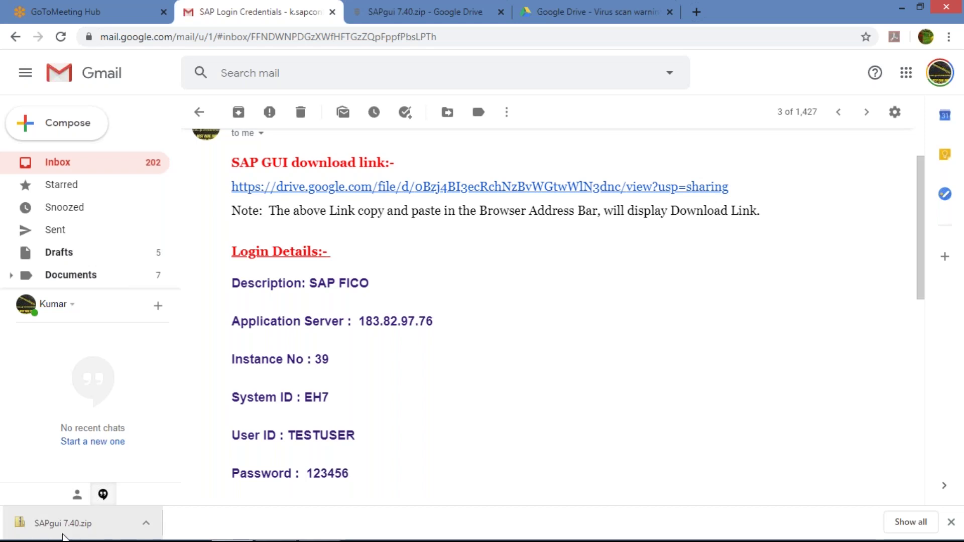
left_click(146, 526)
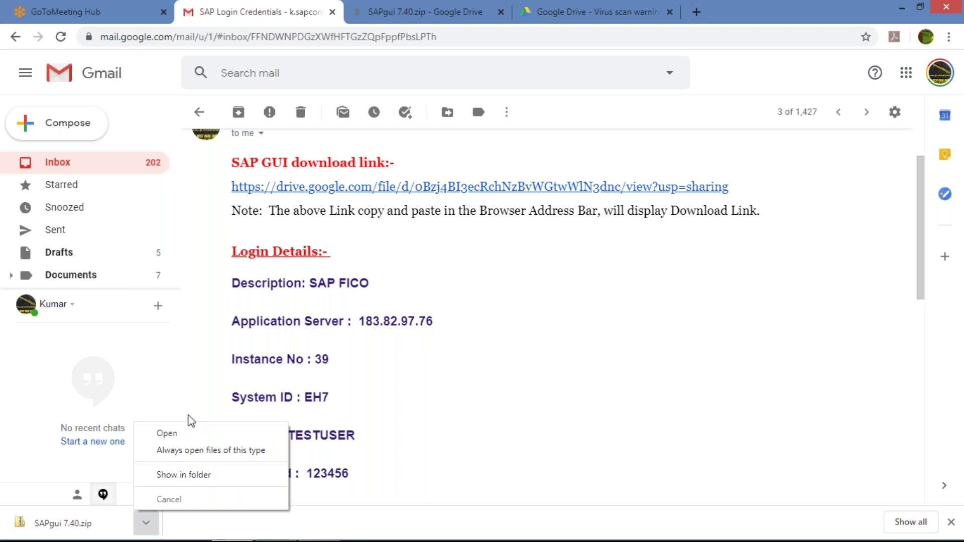
left_click(188, 435)
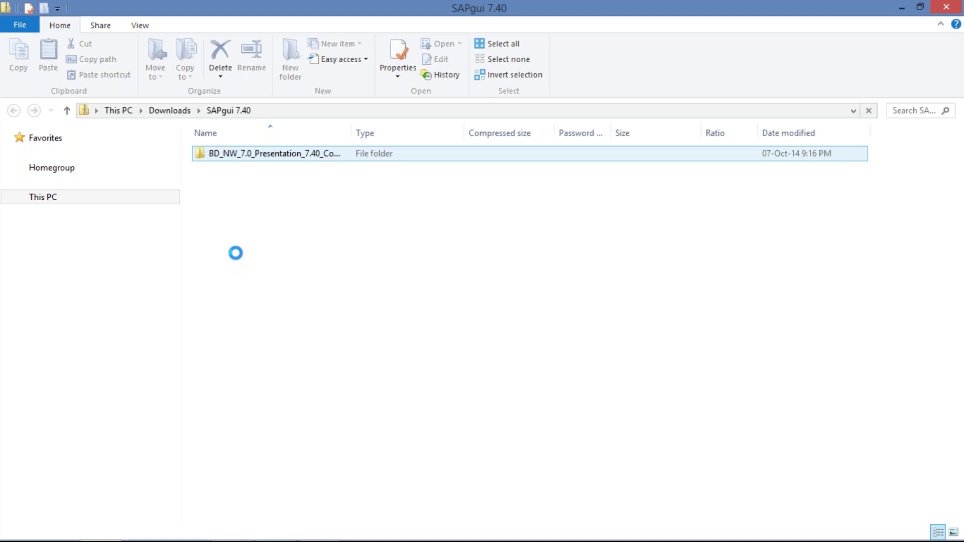
Browse inside the archive to BD_NW_7.0_Presentation_7.40_Comp._1_ > PRES1 > GUI > WINDOWS > WIN32
left_click(237, 157)
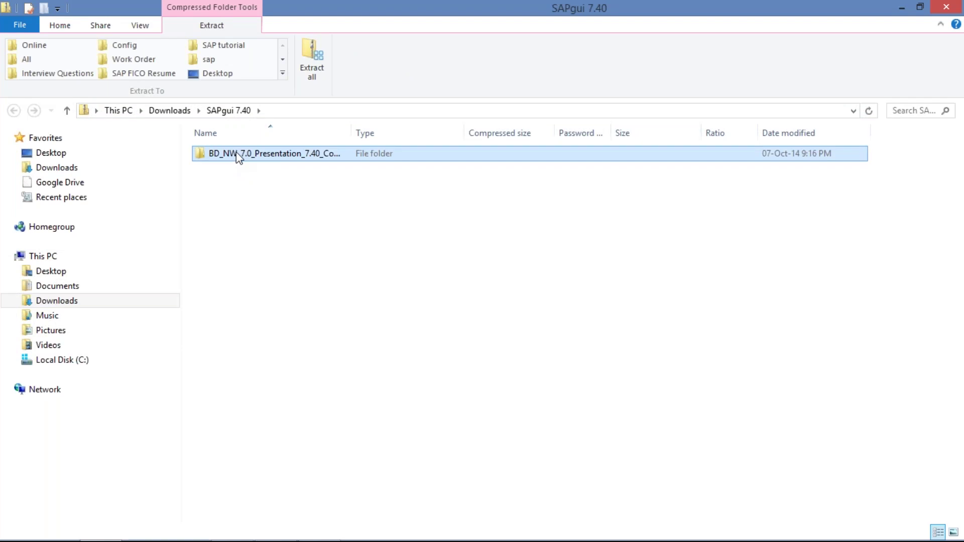
double_click(239, 158)
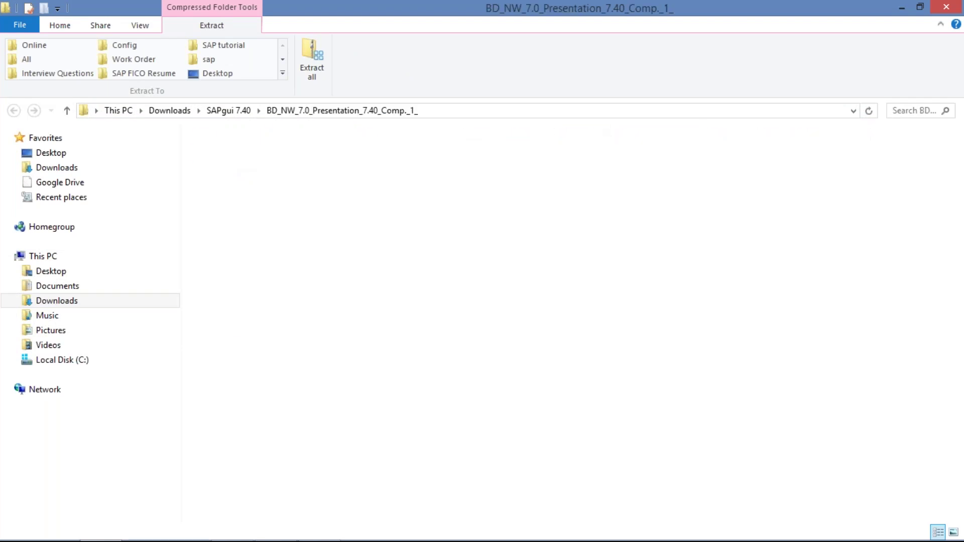
left_click(224, 156)
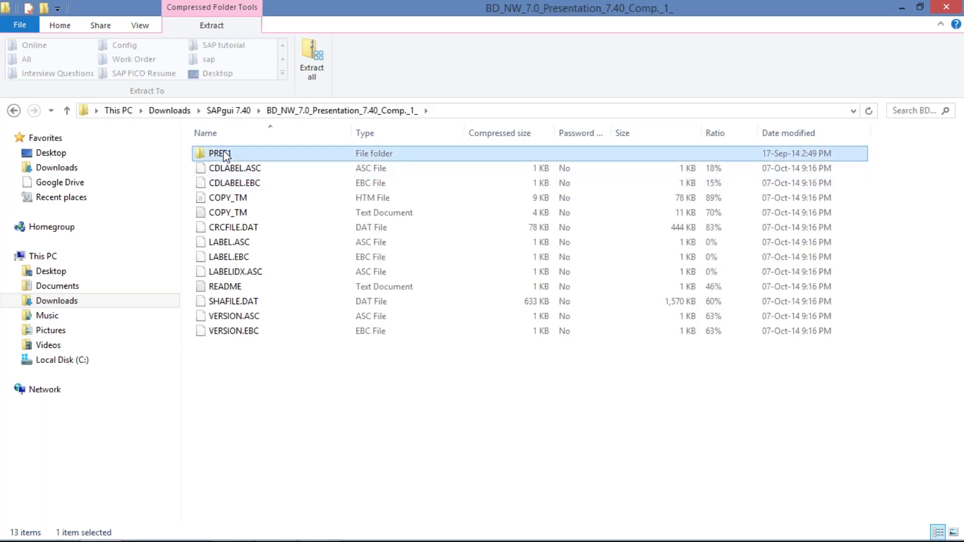
double_click(226, 156)
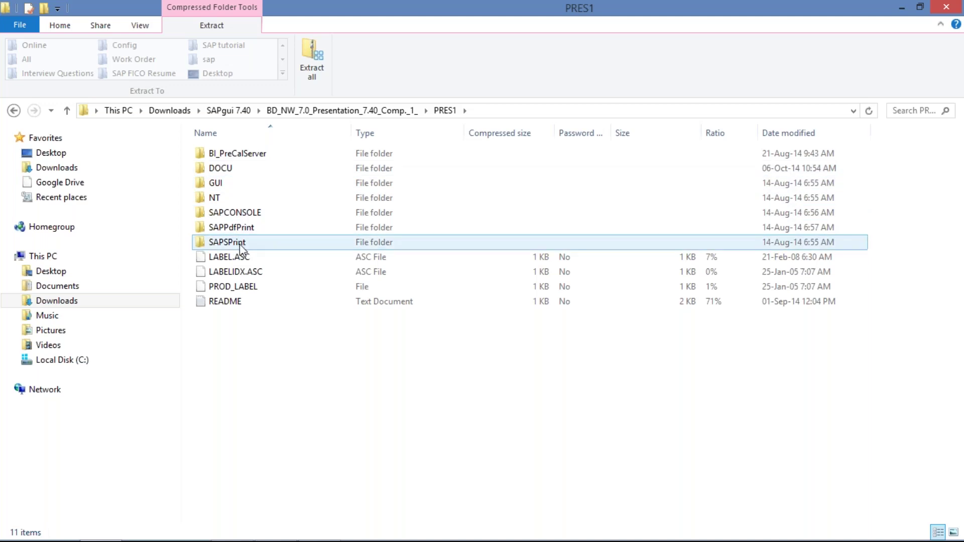
double_click(237, 185)
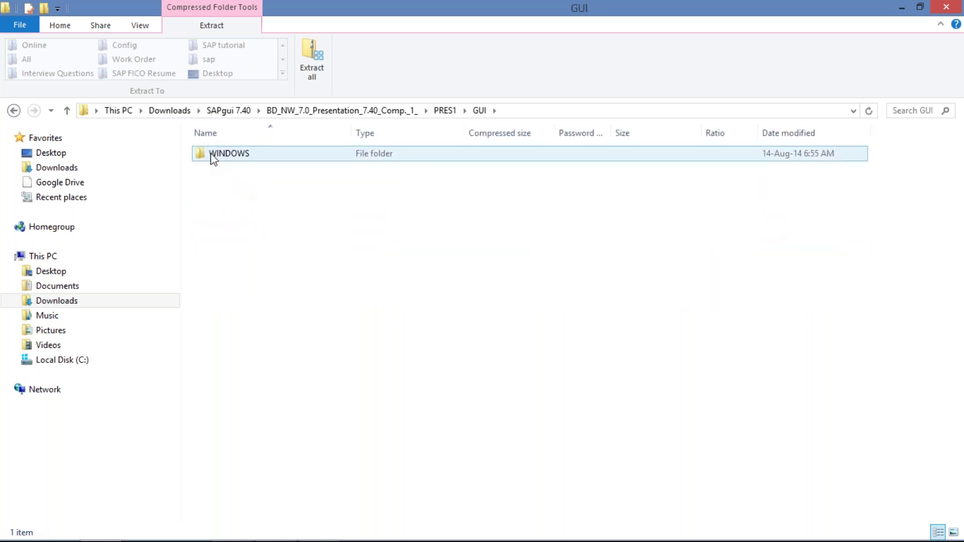
double_click(211, 156)
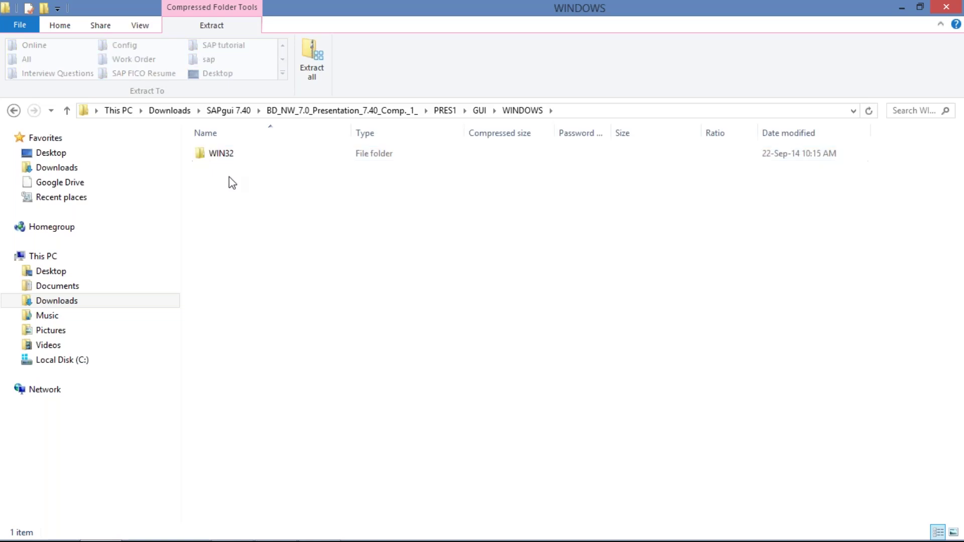
double_click(221, 156)
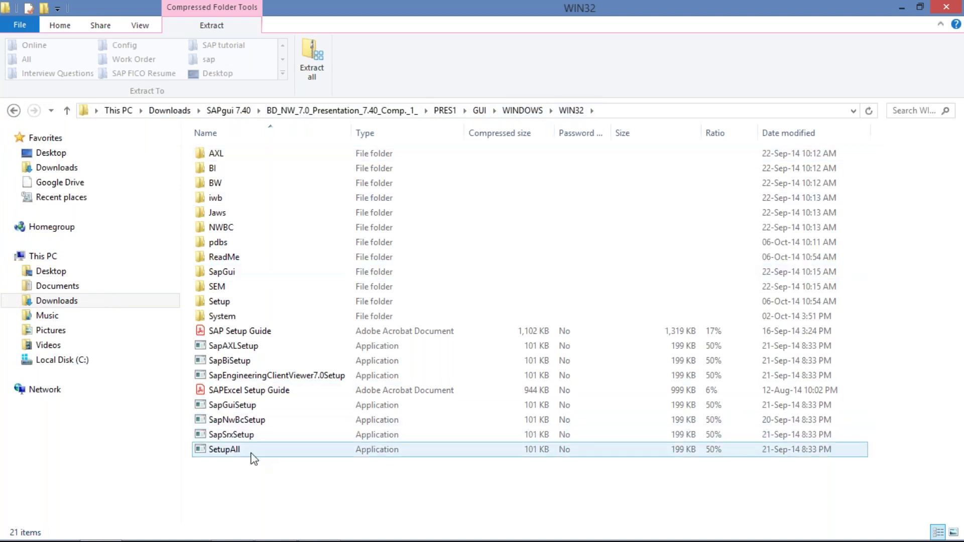
Open the SetupAll application in the WIN32 folder and choose to extract all files first
left_click(253, 455)
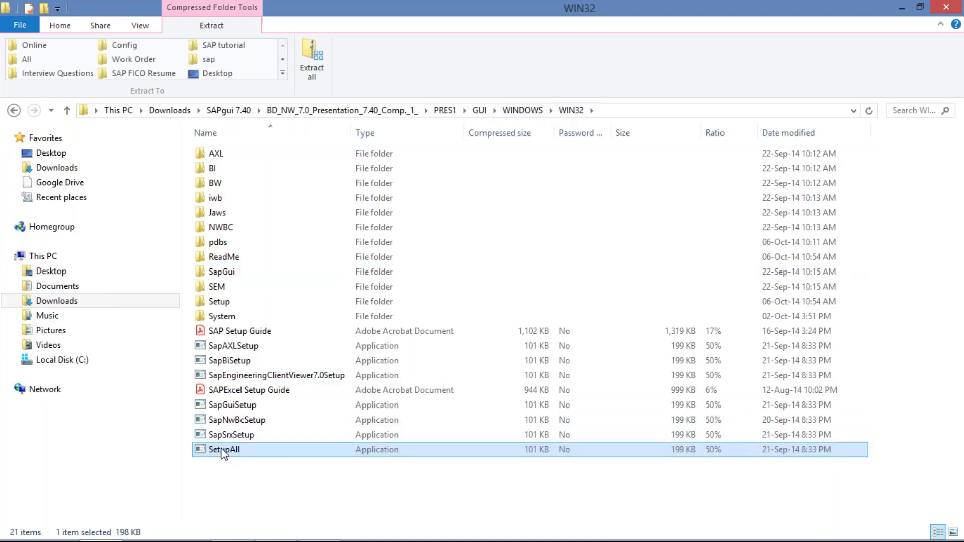
right_click(222, 449)
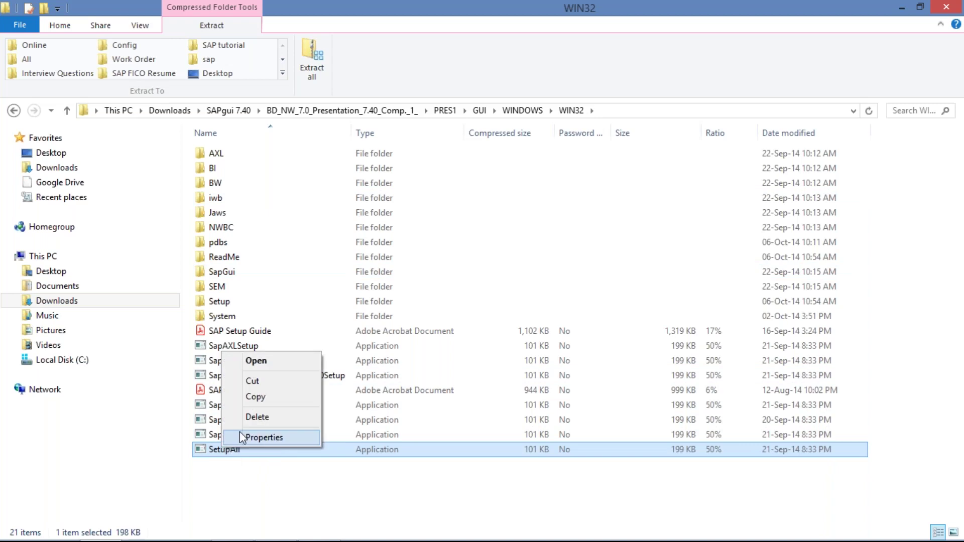
left_click(262, 365)
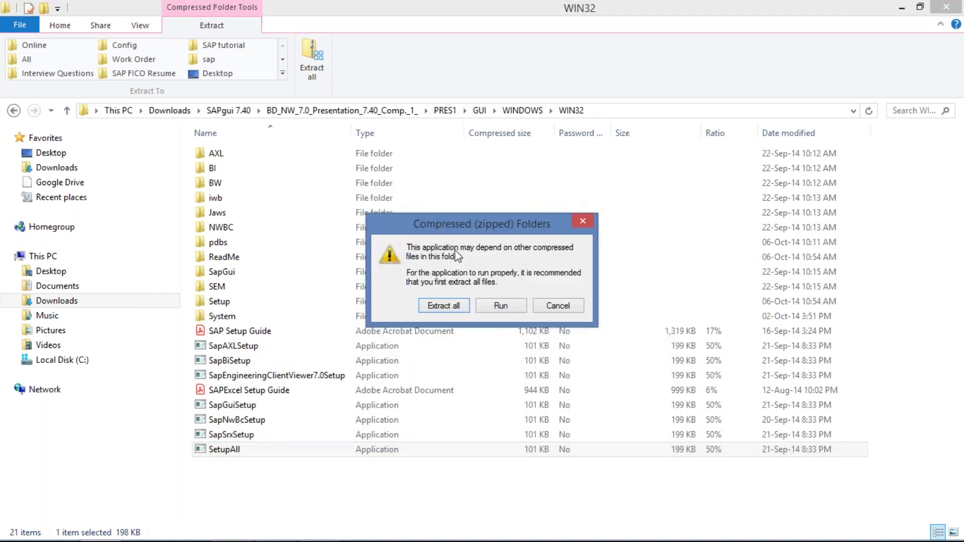
left_click(440, 305)
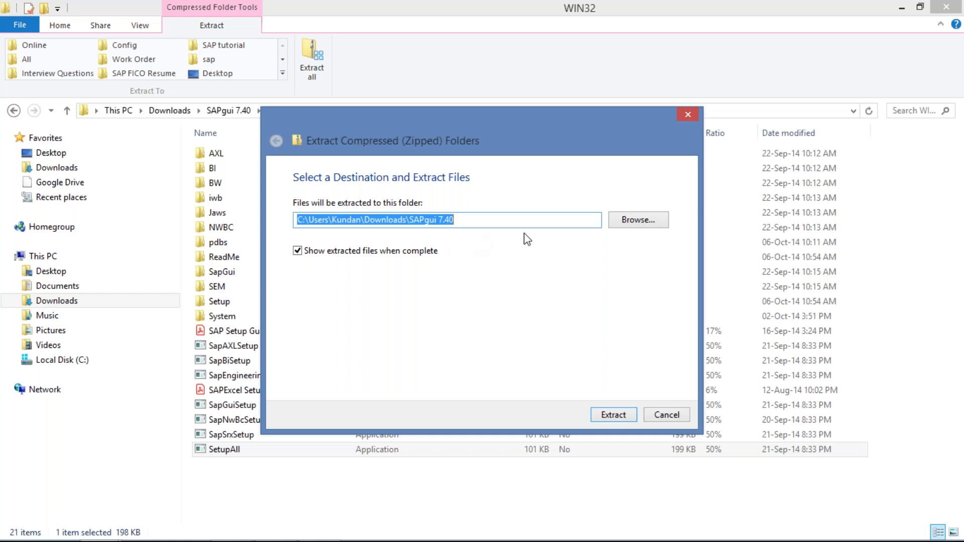
Set the Desktop as the destination folder for the extracted files
left_click(636, 220)
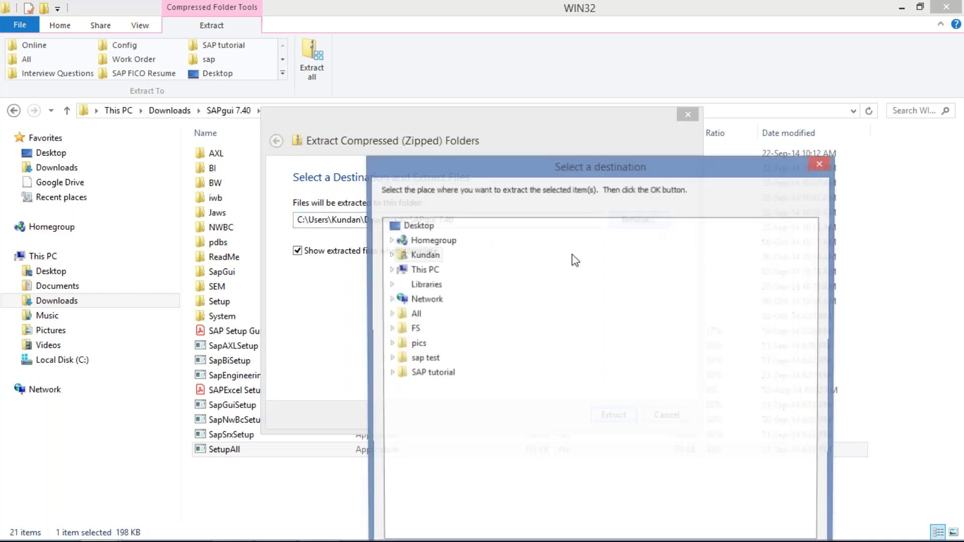
left_click(423, 229)
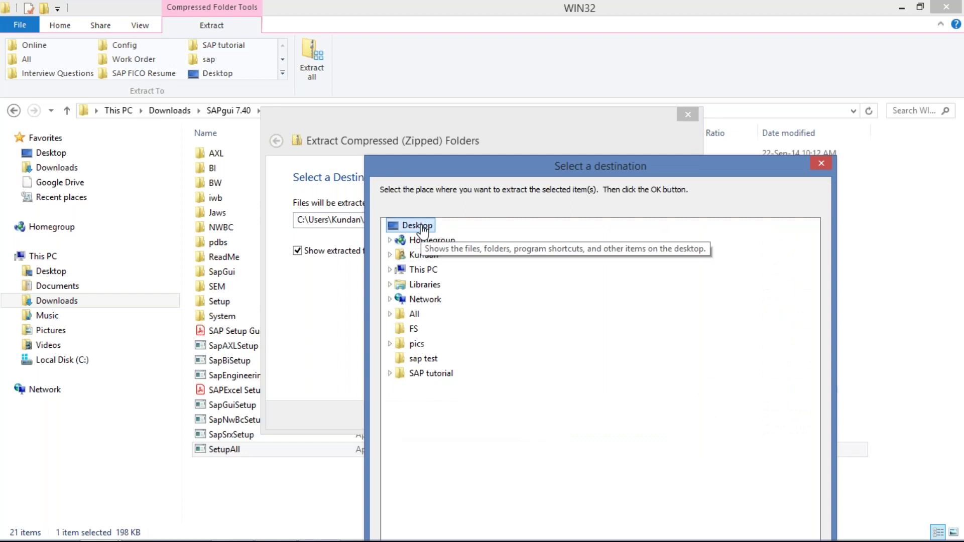
left_click_drag(499, 164, 285, 59)
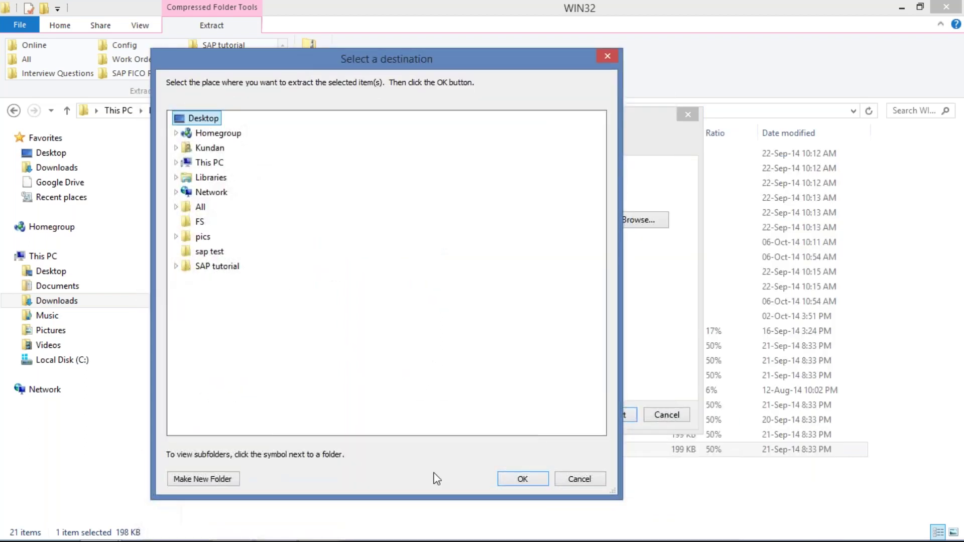
left_click(515, 478)
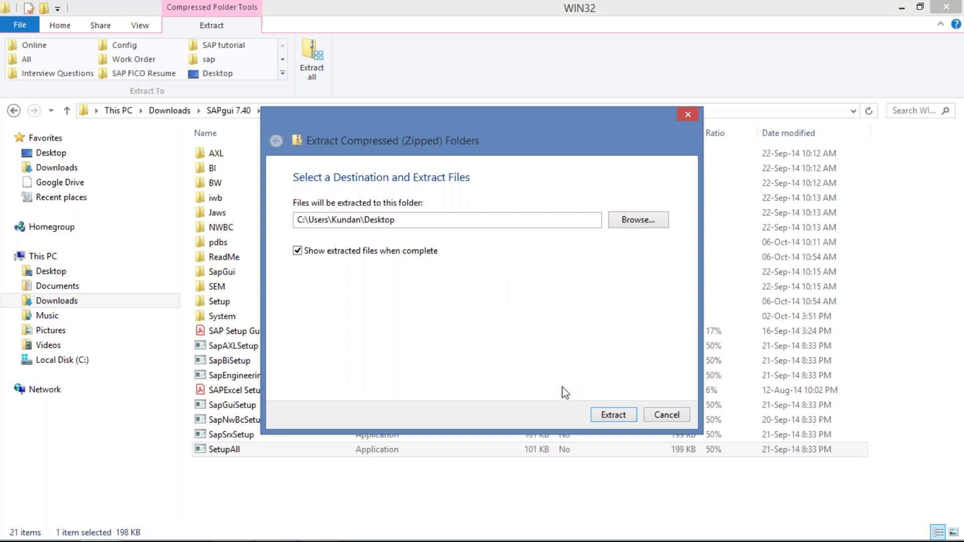
Reselect the Desktop as the extraction destination and extract the archive there
left_click(619, 227)
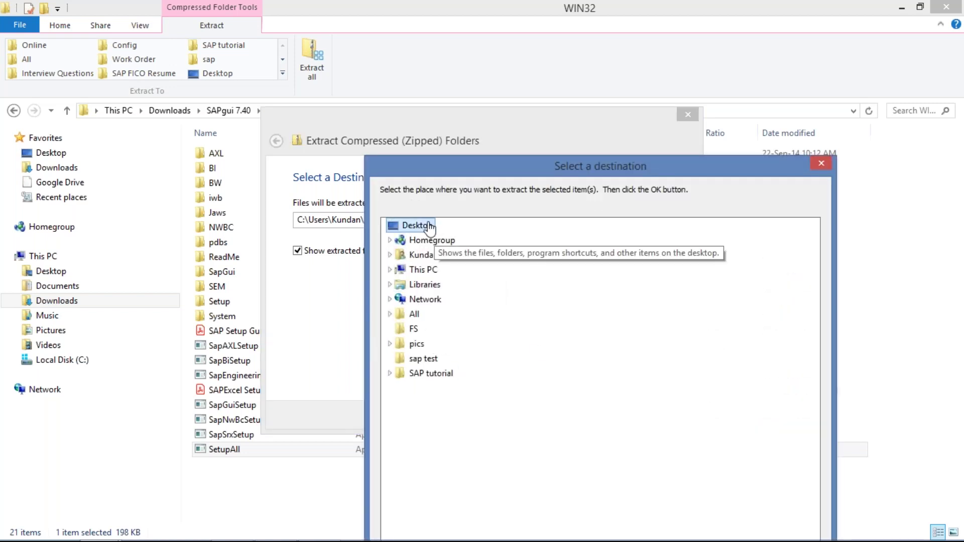
left_click_drag(448, 168, 224, 86)
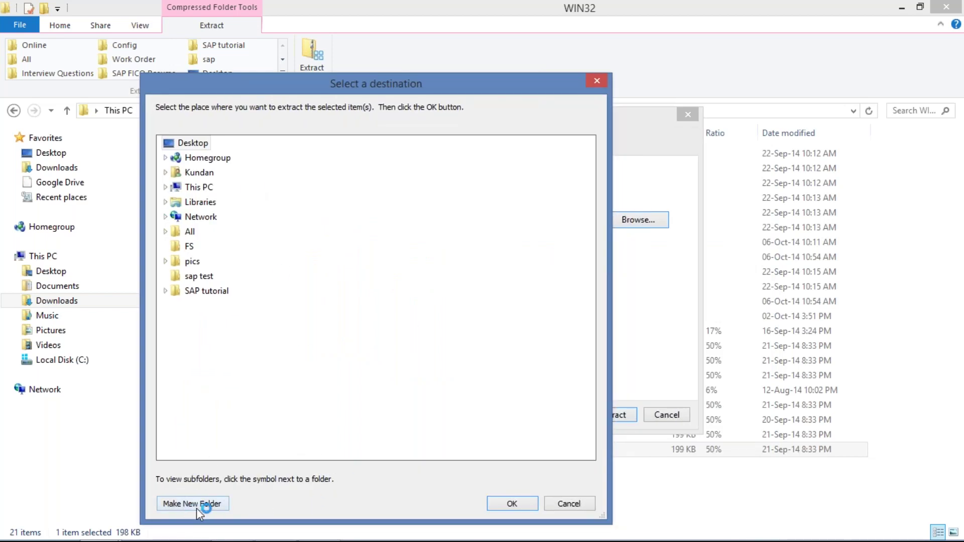
left_click(189, 145)
left_click(521, 505)
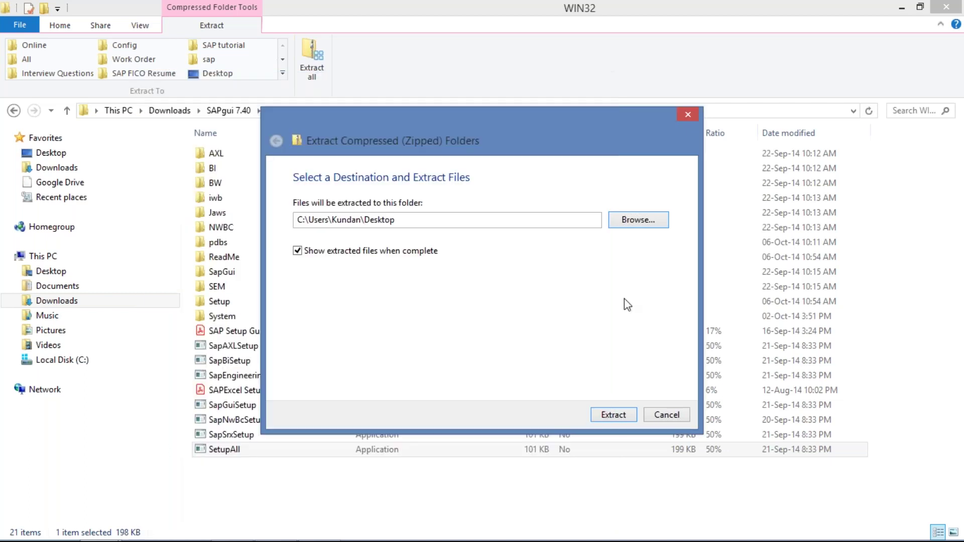
left_click(614, 416)
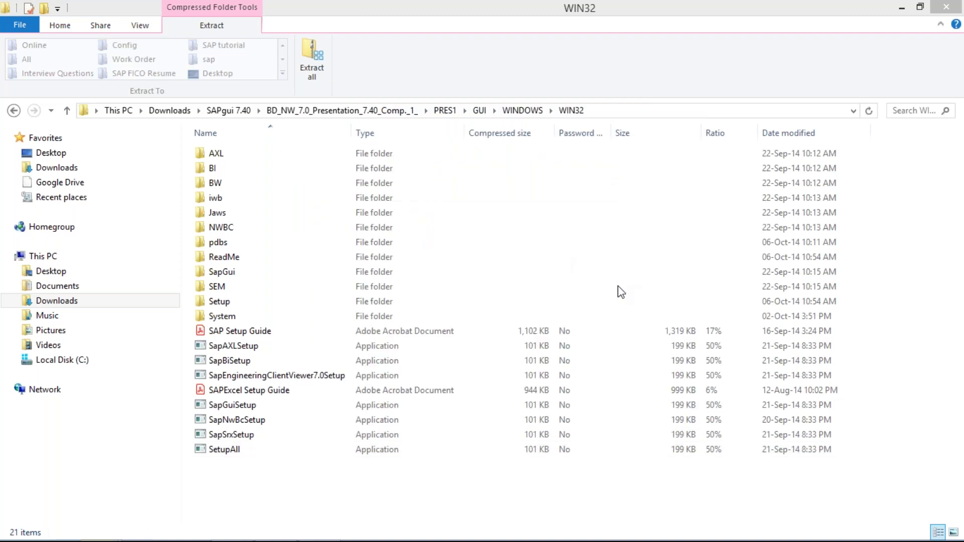
Show the desktop and move the extracted BD_NW_7.0_Presentation_7.40_Comp._1_ folder into the empty area away from the other icons
left_click(624, 69)
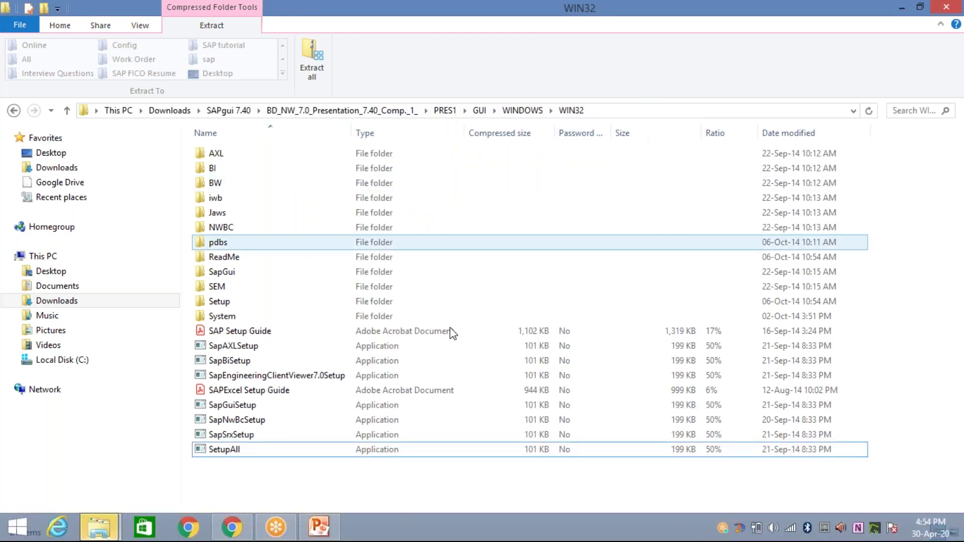
left_click(113, 528)
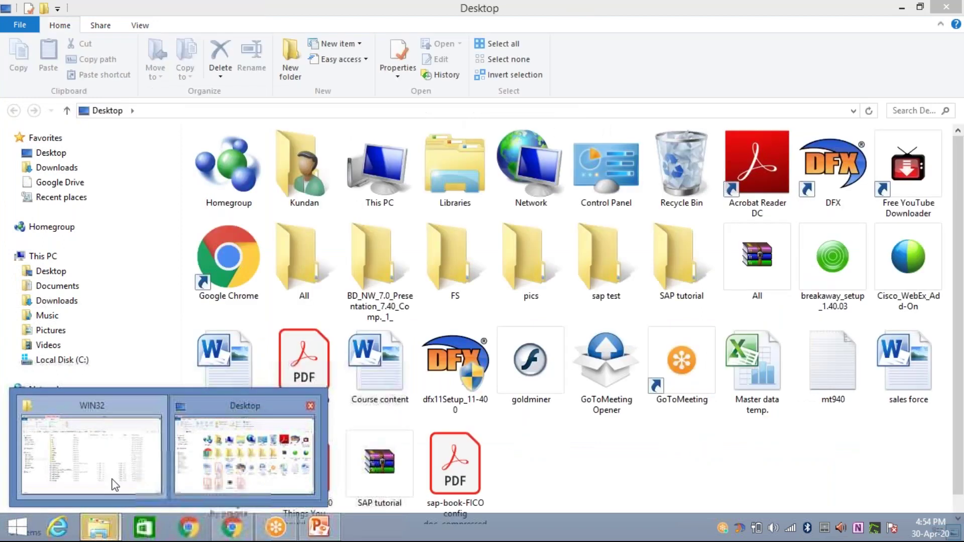
left_click(109, 479)
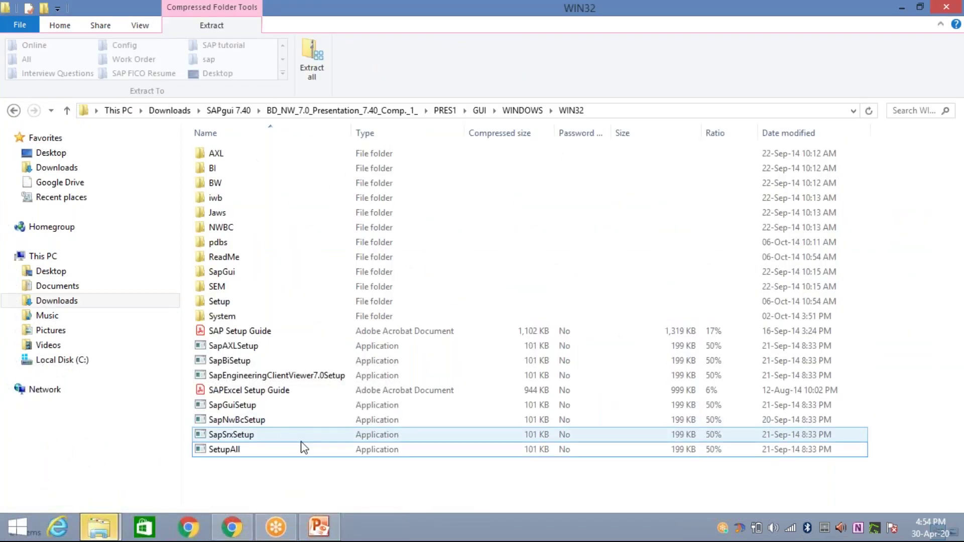
key("super+d")
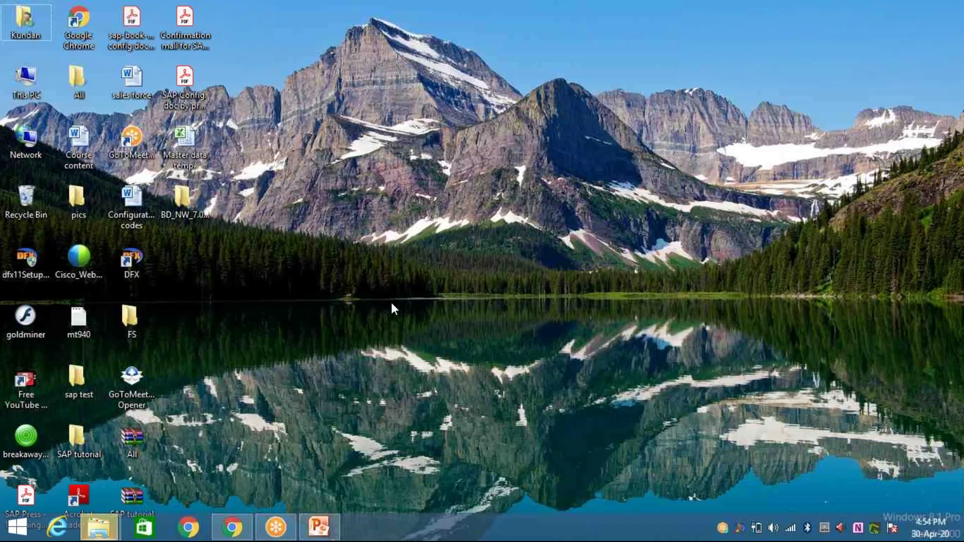
left_click_drag(192, 201, 404, 138)
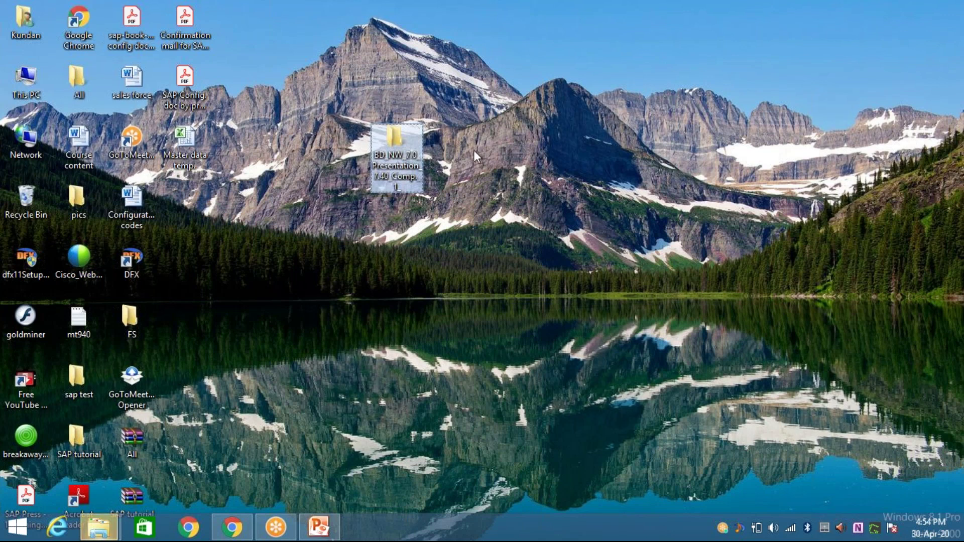
Open the extracted BD_NW_7.0_Presentation_7.40_Comp._1_ folder and browse through PRES1, GUI and WINDOWS to the WIN32 folder
double_click(386, 147)
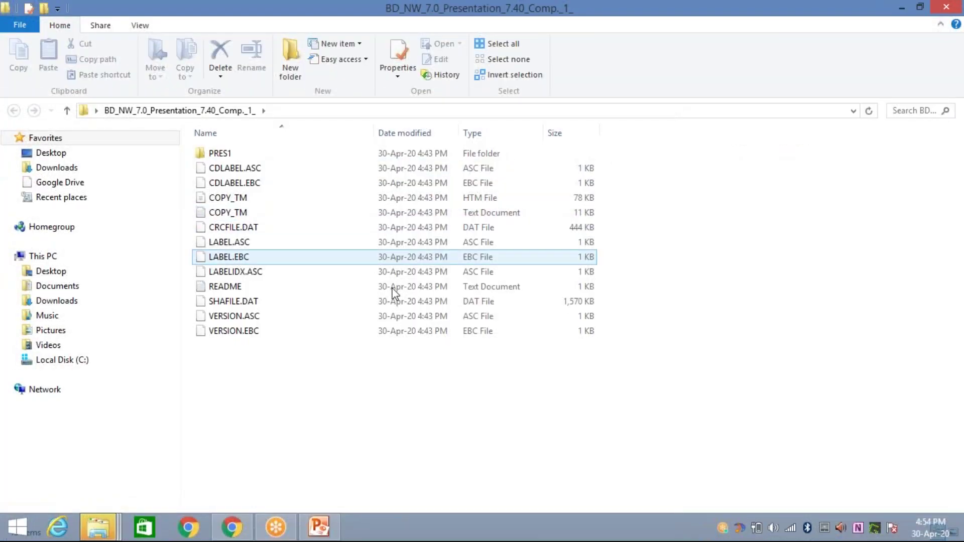
double_click(224, 152)
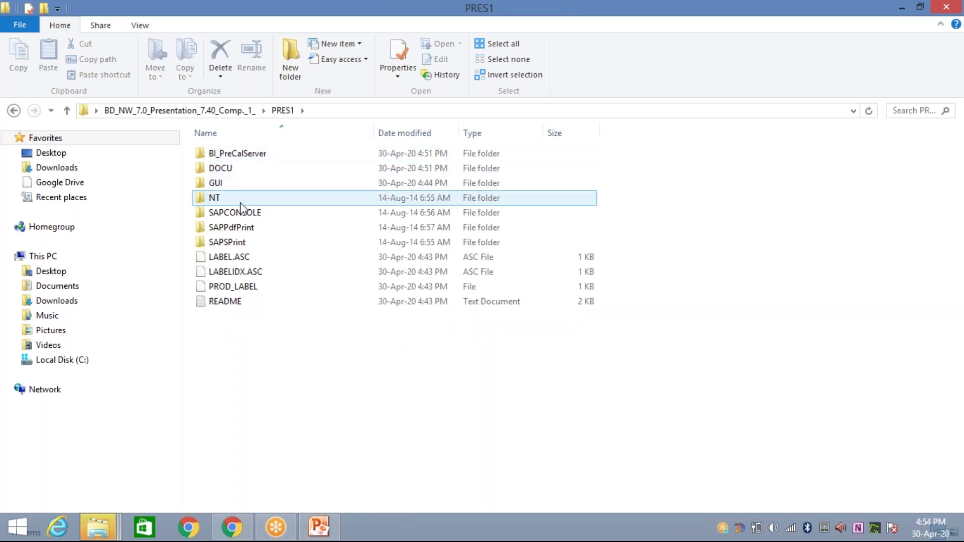
double_click(229, 182)
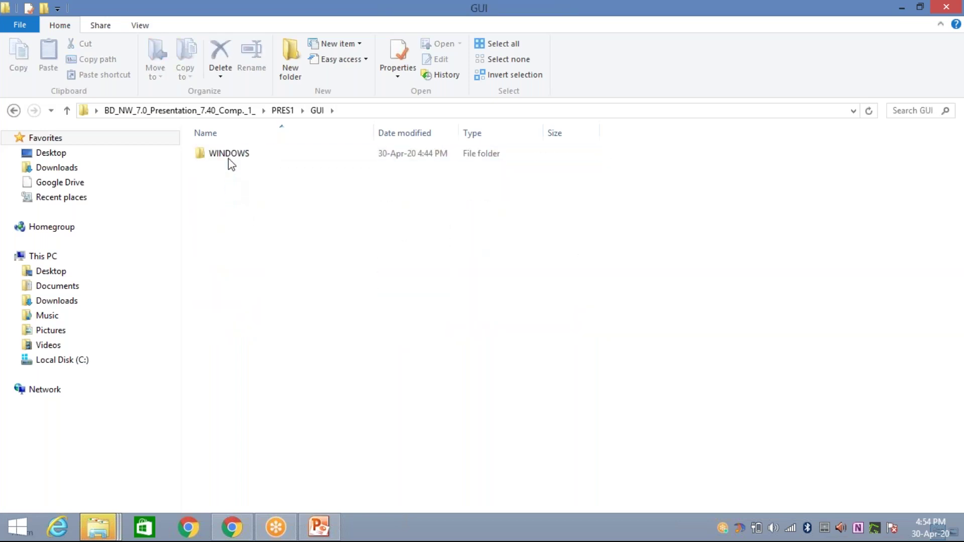
left_click(229, 151)
double_click(229, 153)
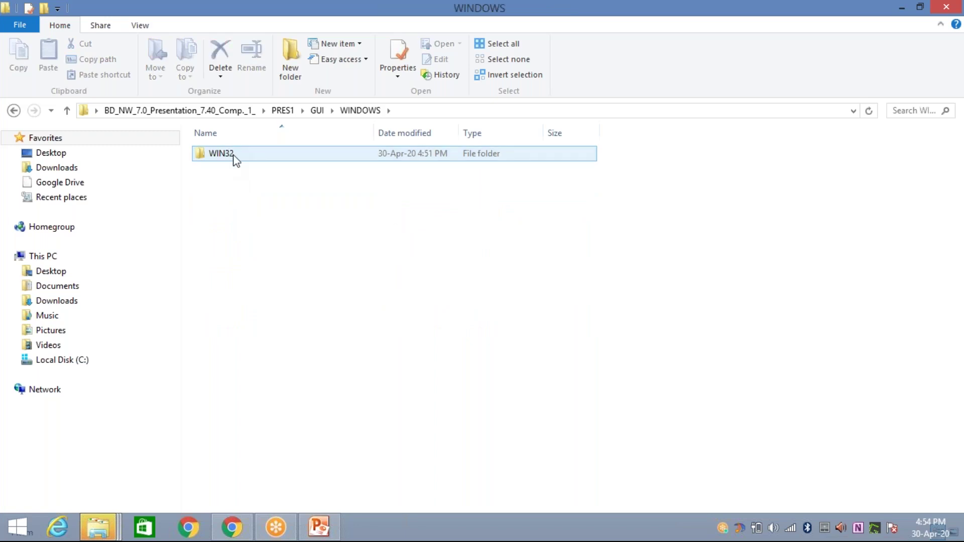
double_click(233, 157)
Run the SetupAll application from the WIN32 folder and switch to the Chrome window while the installer loads
left_click(279, 228)
left_click(251, 449)
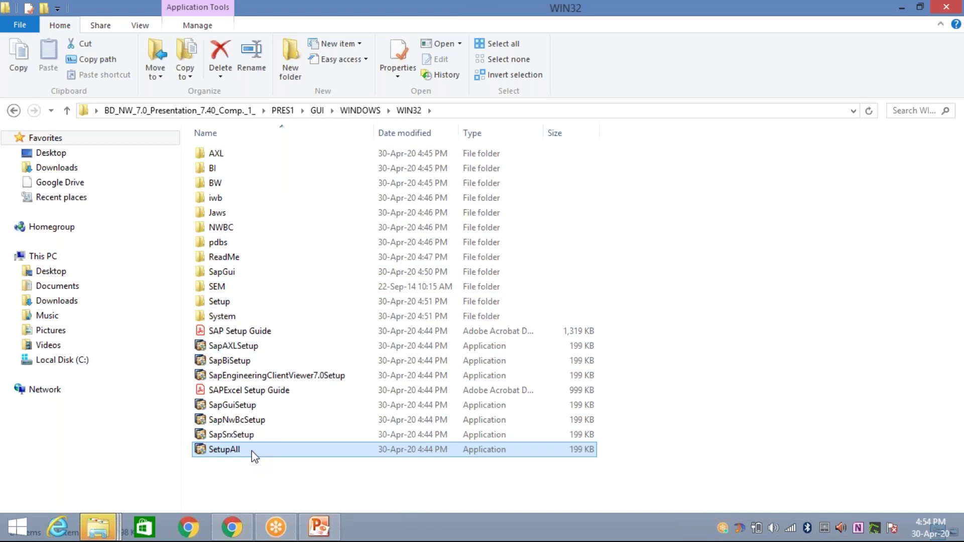
double_click(251, 449)
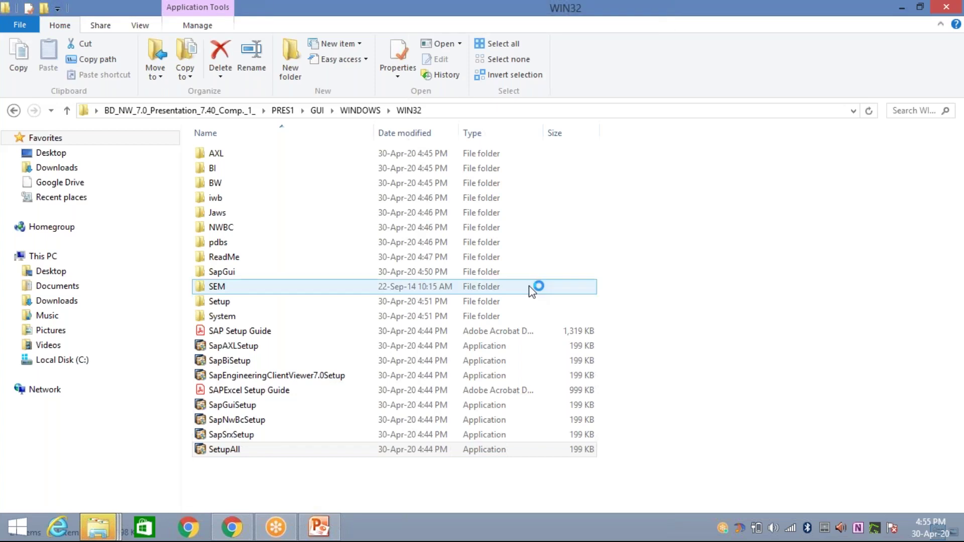
left_click(240, 520)
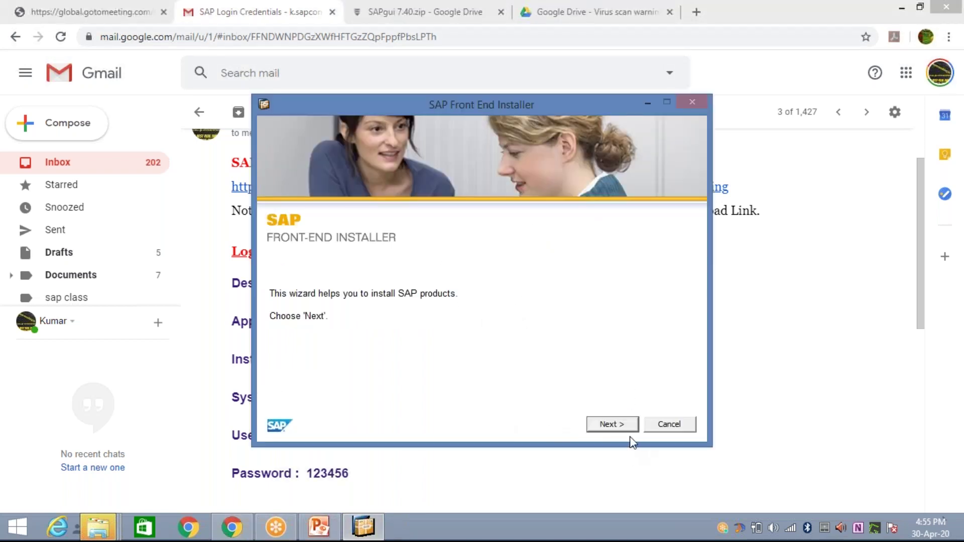
Start the SAP Front End Installer wizard, select all available components and confirm the selection
left_click(616, 428)
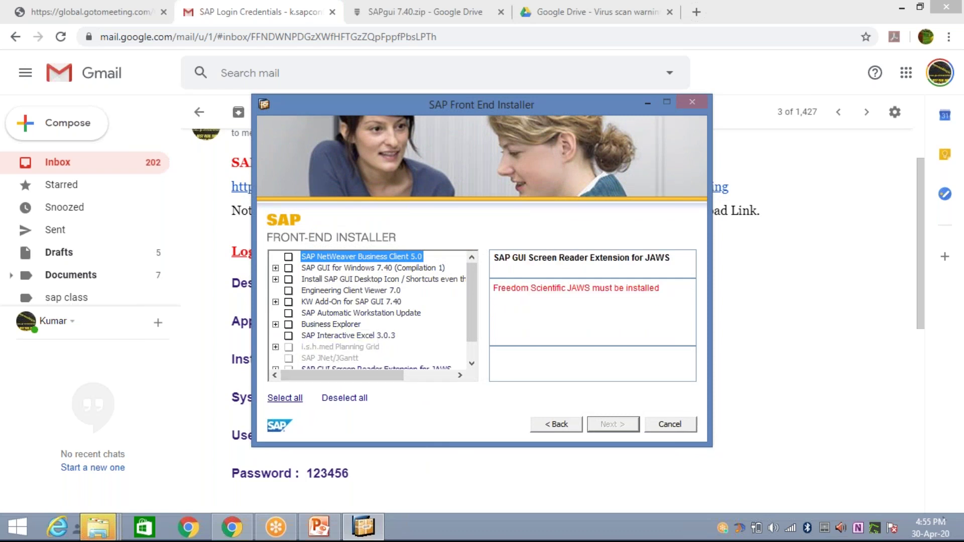
left_click(285, 400)
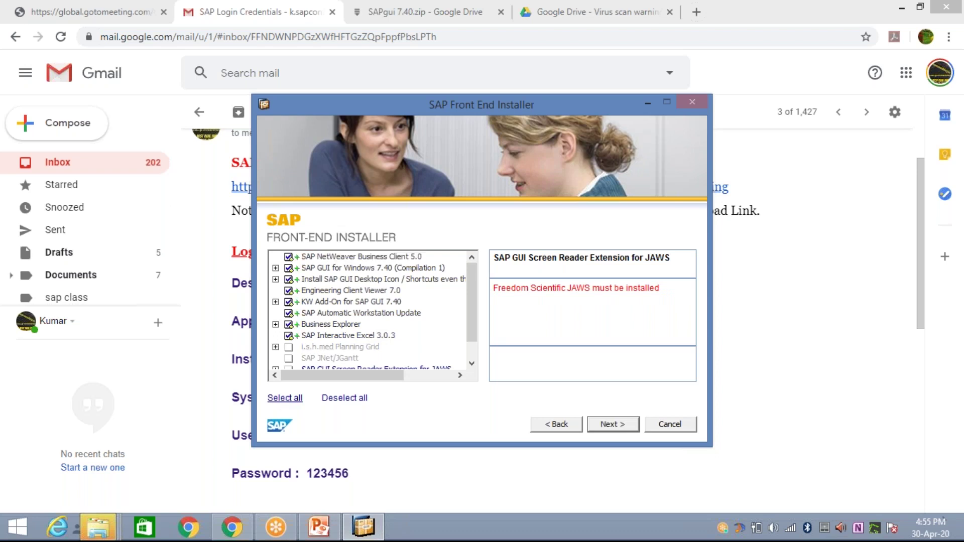
left_click(598, 424)
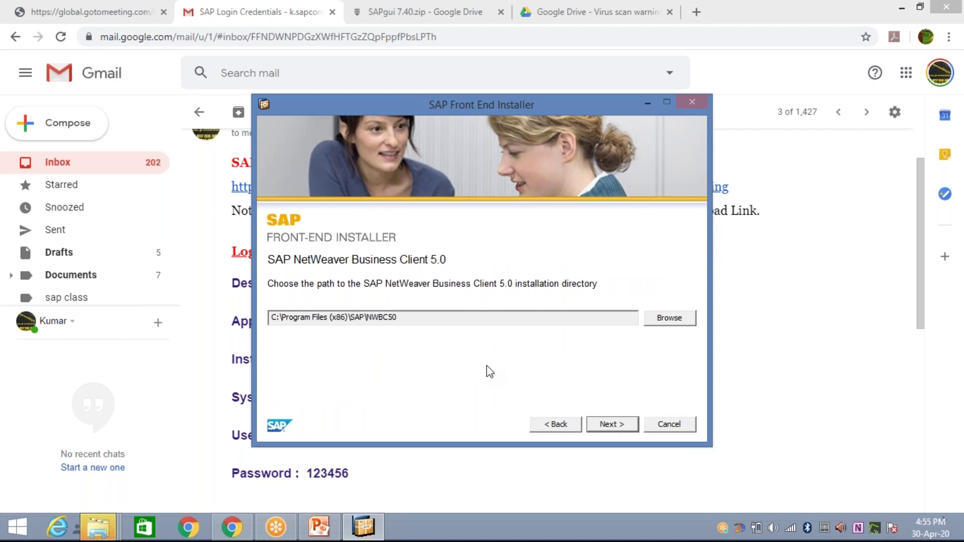
Accept the default directories for NetWeaver Business Client, SAP GUI, Engineering Client Viewer and Interactive Excel, and start the installation
left_click(620, 430)
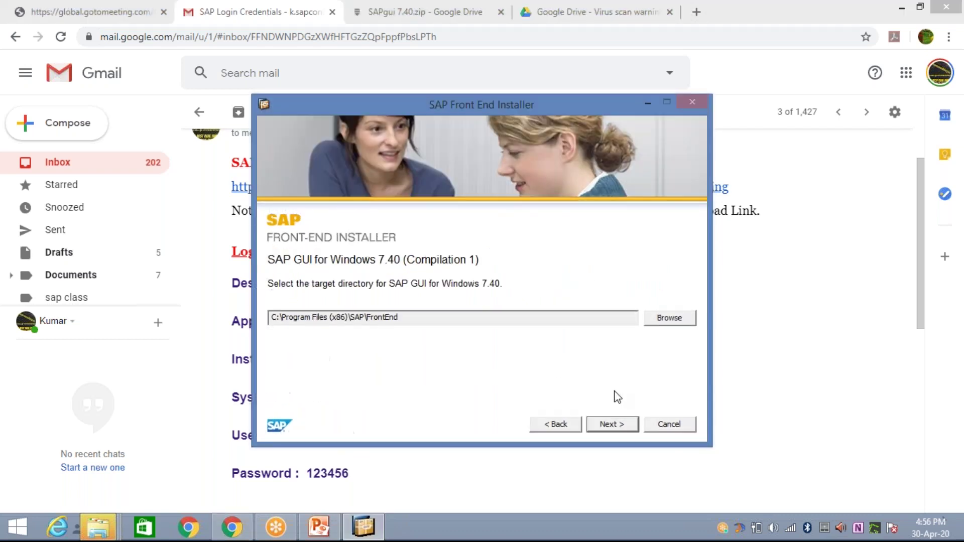
left_click(608, 425)
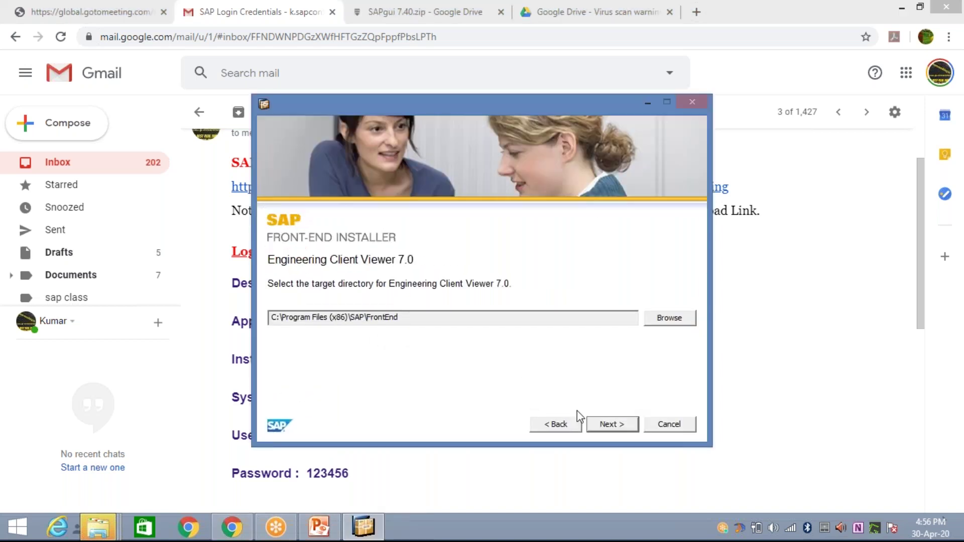
left_click(609, 424)
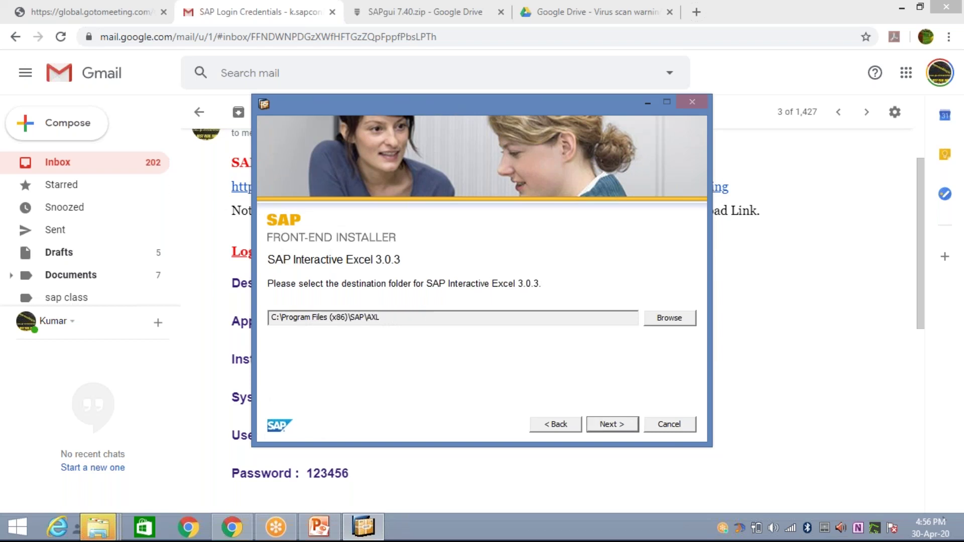
left_click(598, 425)
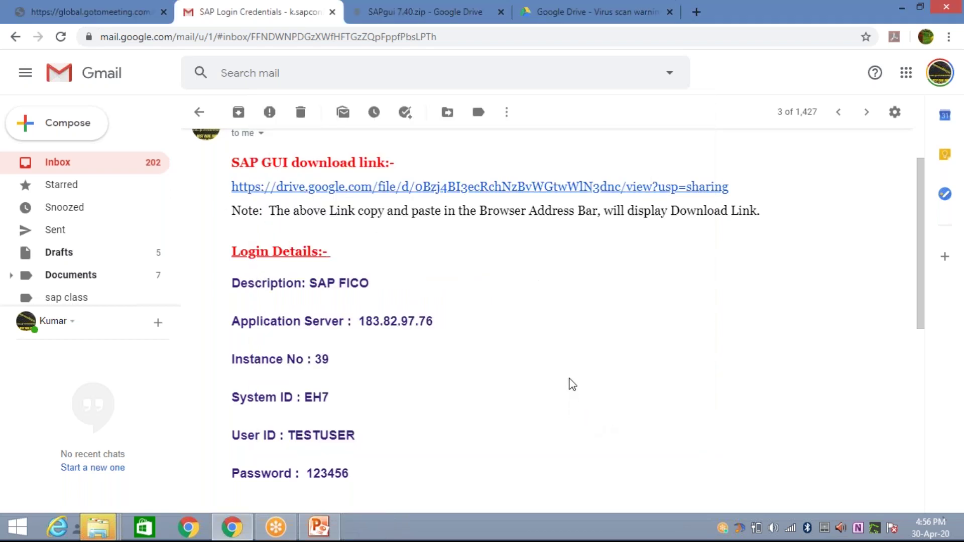
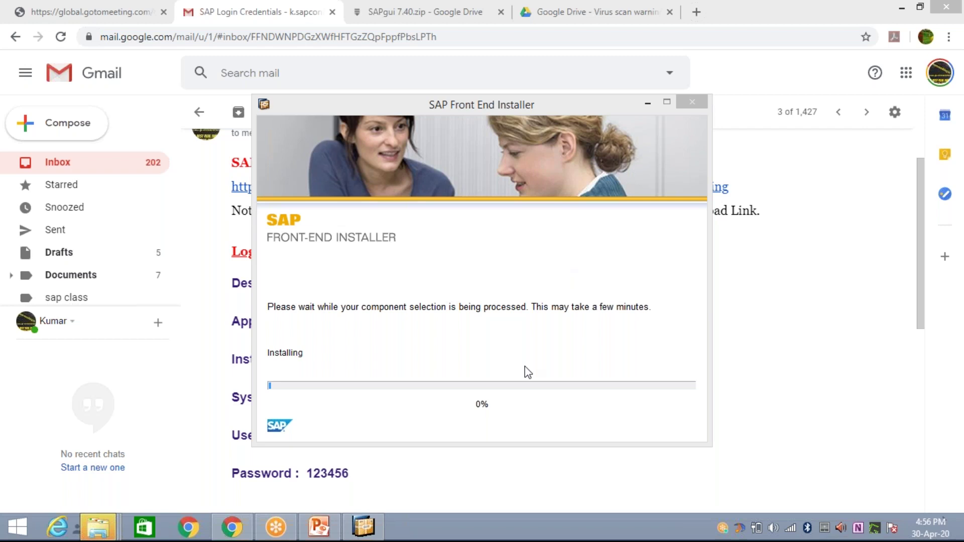
Wait for the installation of the SAP products to finish and close the installer
left_click(521, 351)
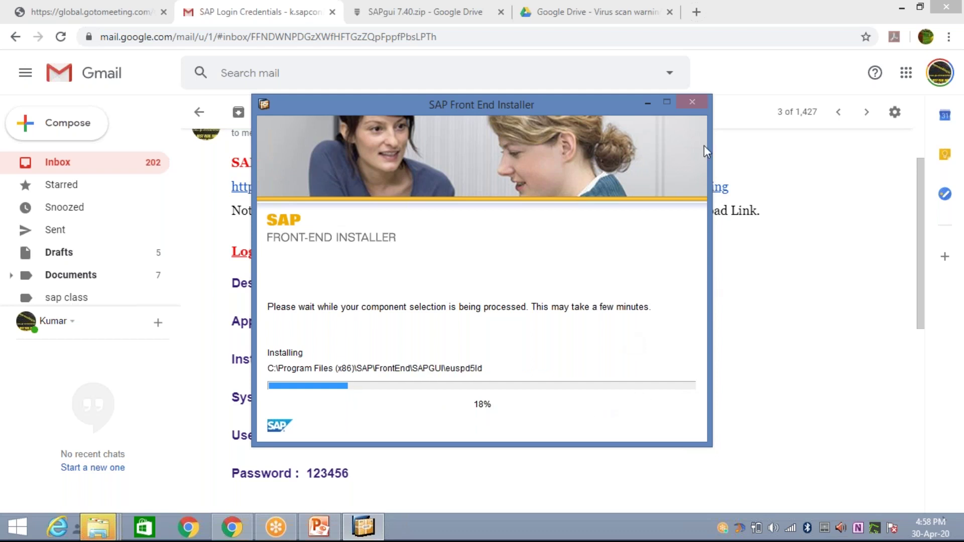
left_click(716, 91)
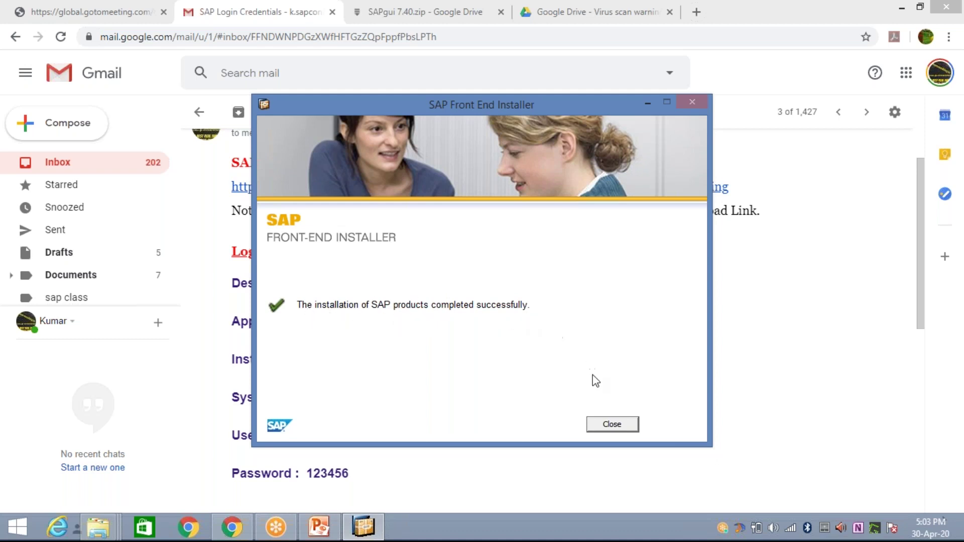
left_click(606, 425)
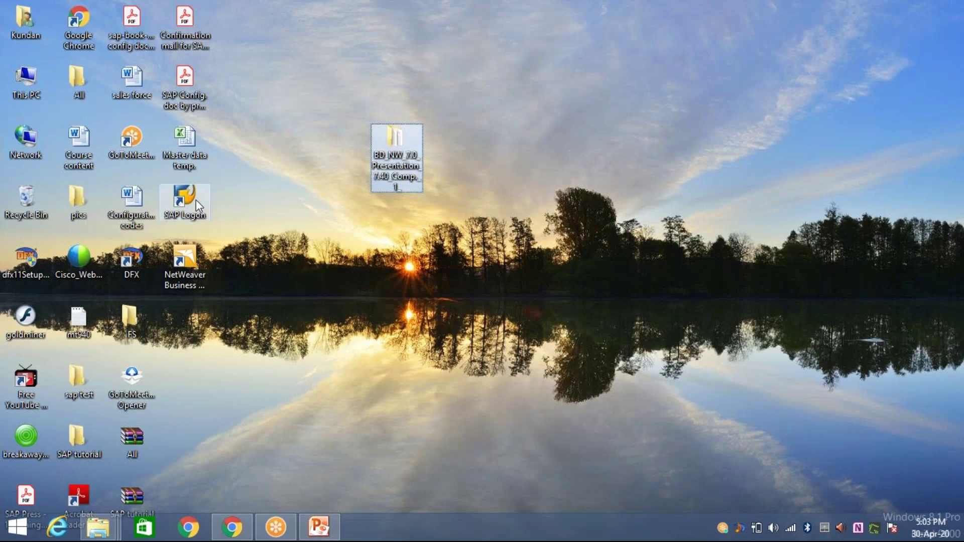
Move the SAP Logon shortcut to an empty desktop area and put the extracted BD_NW_7.0_Presentation_7.40_Comp._1_ folder in its place
left_click_drag(196, 199, 657, 175)
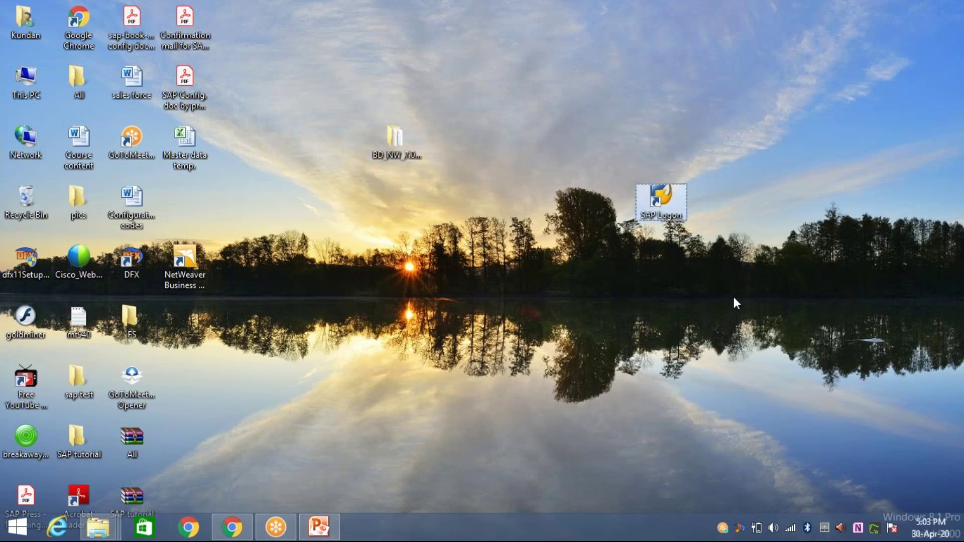
left_click(396, 143)
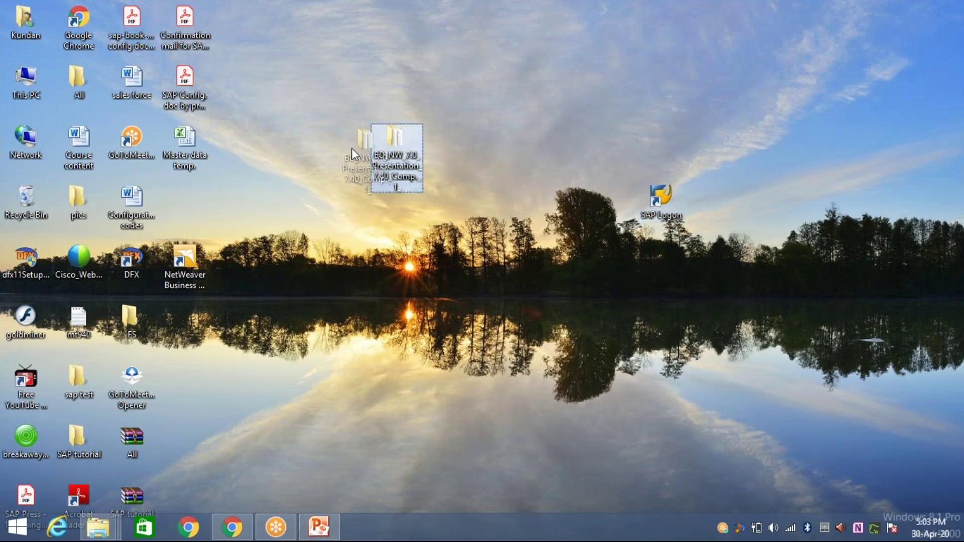
left_click_drag(397, 143, 185, 211)
left_click(416, 187)
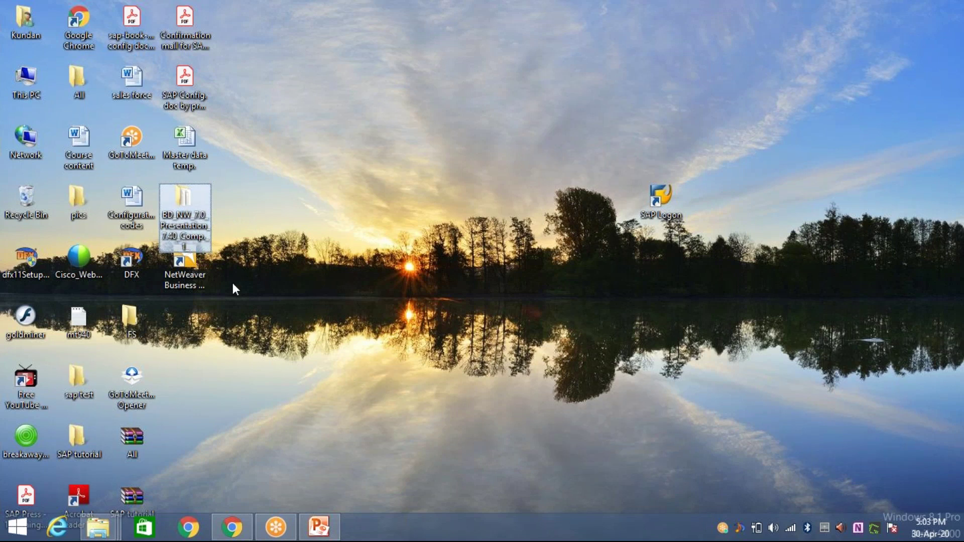
key("Delete")
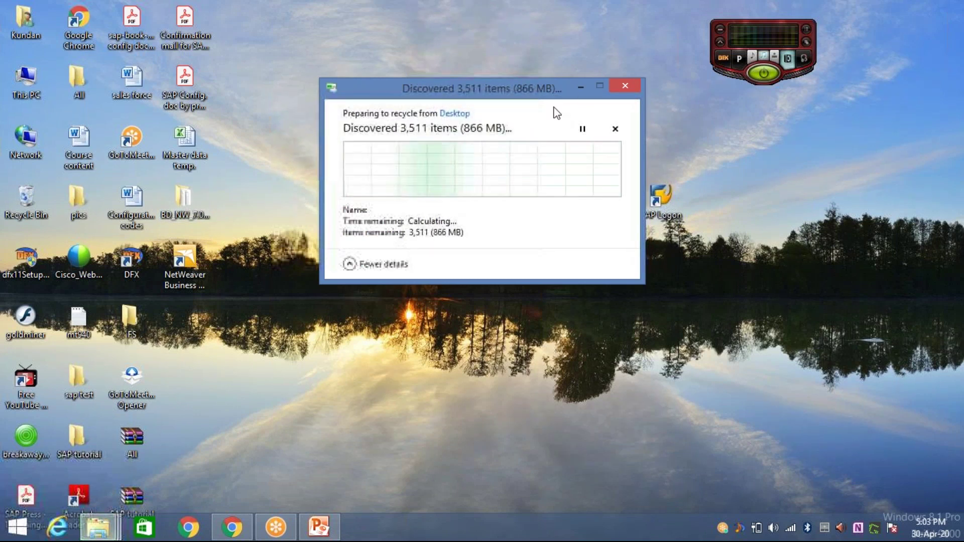
left_click(624, 85)
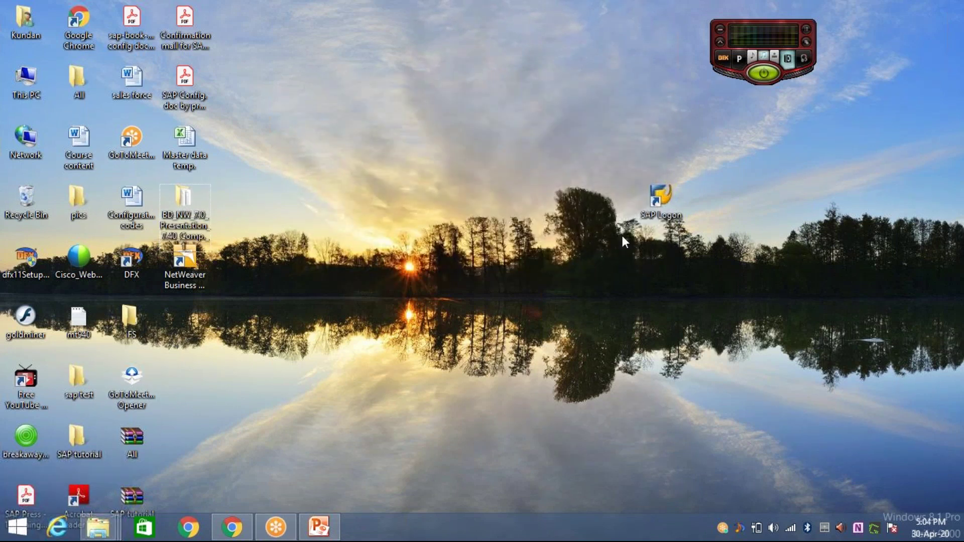
Move the SAP Logon shortcut closer to the desktop's centre, launch SAP Logon 740 from it and maximize its window
left_click_drag(665, 188, 535, 148)
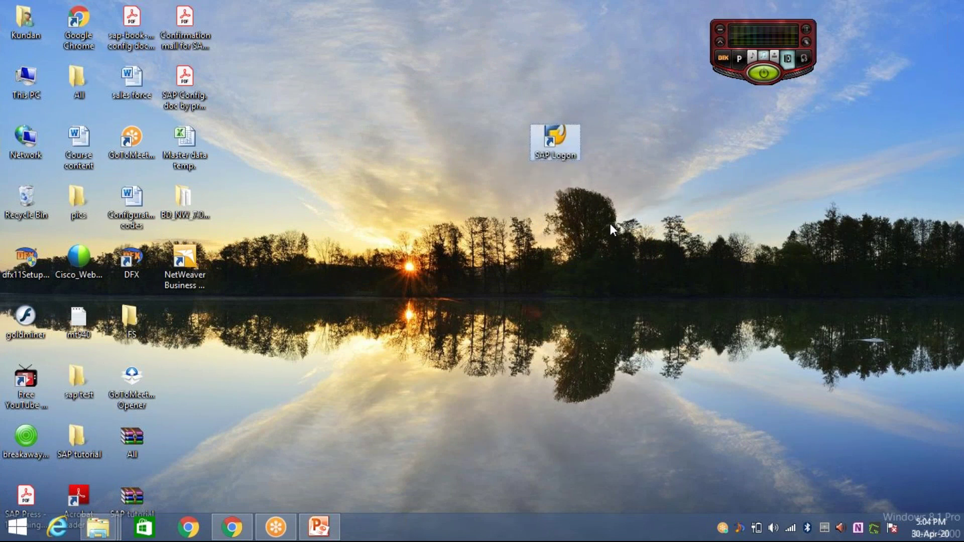
double_click(566, 139)
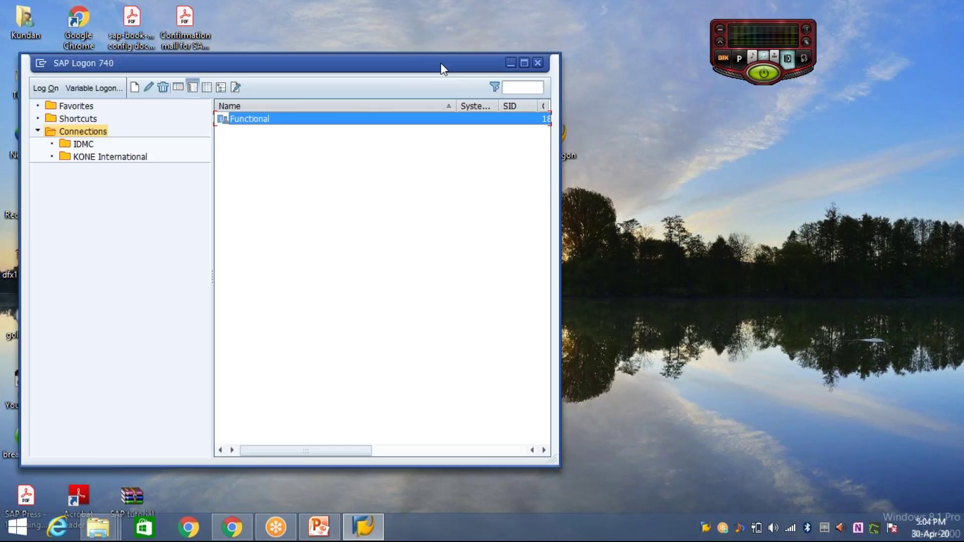
double_click(441, 63)
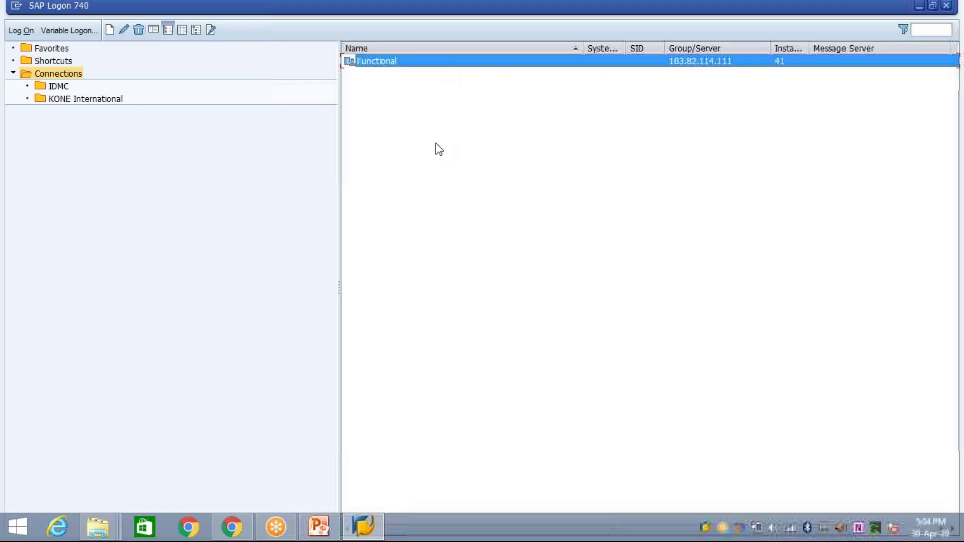
Check the system entries in the IDMC folder and return to the Connections folder
left_click(453, 282)
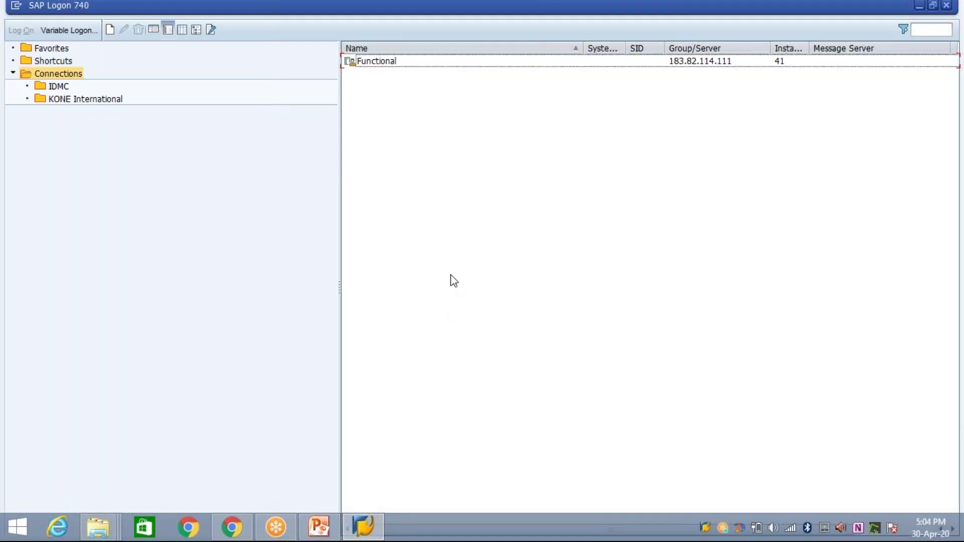
left_click(370, 64)
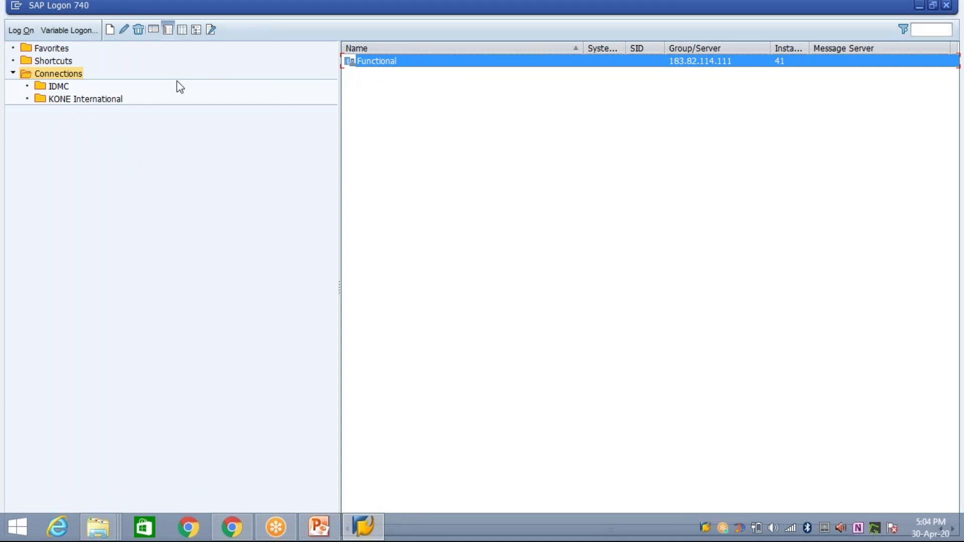
right_click(58, 90)
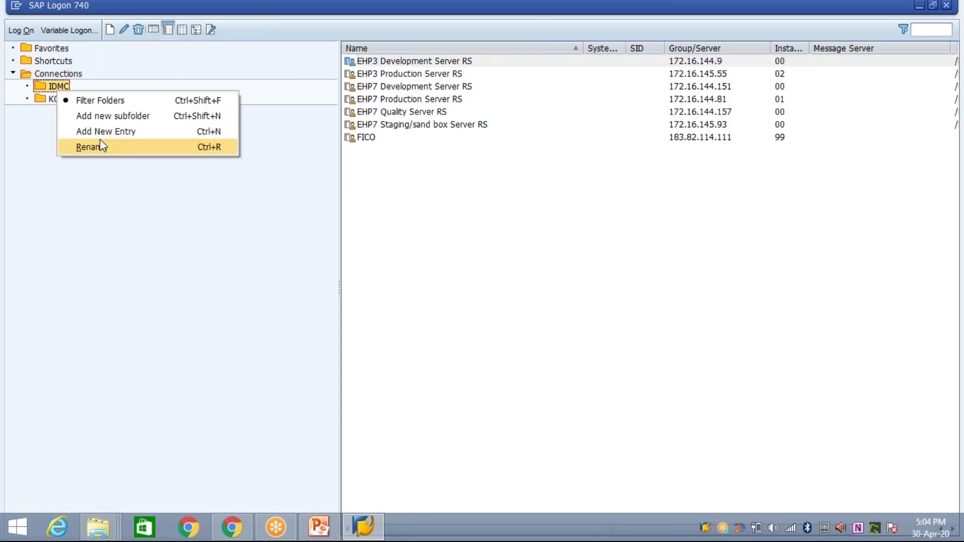
left_click(35, 198)
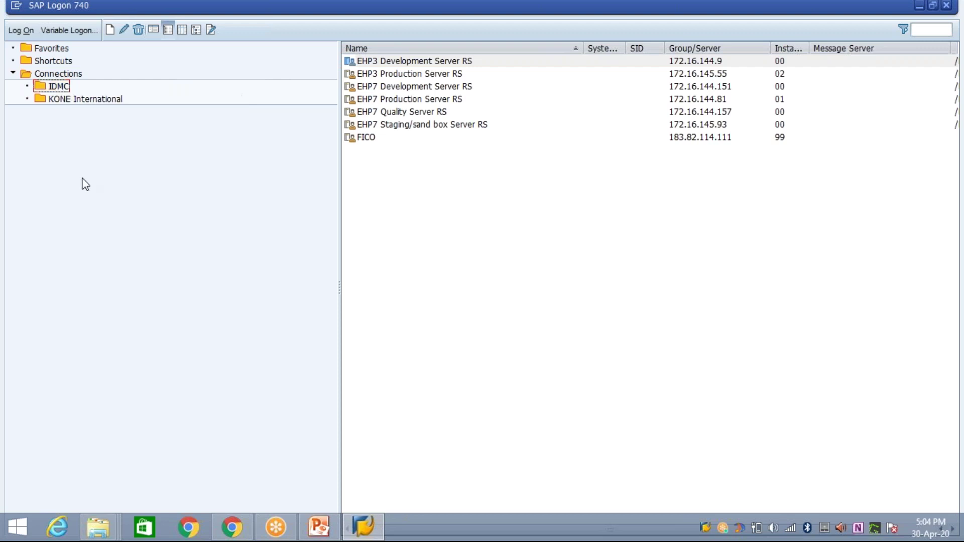
left_click(58, 74)
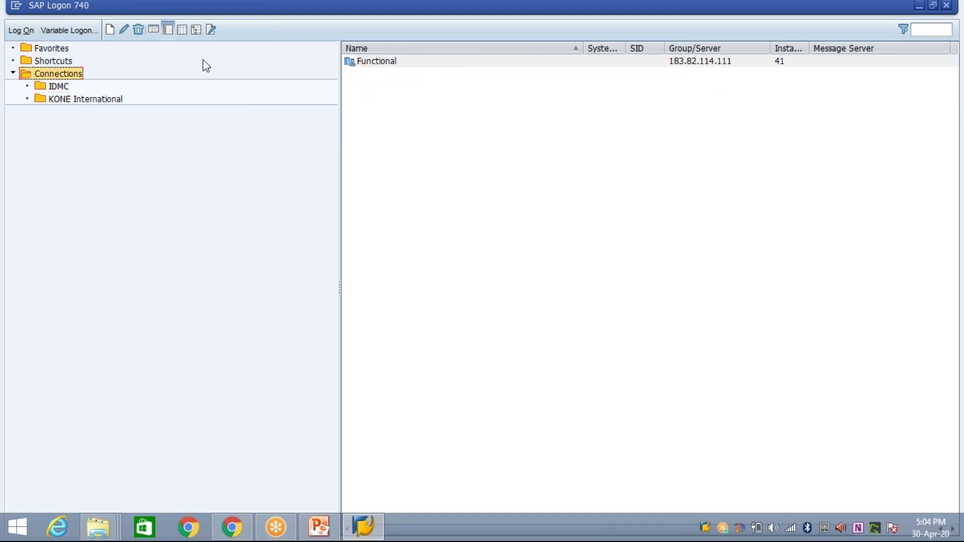
Delete the Functional system entry from the Connections folder and confirm the deletion
left_click(398, 61)
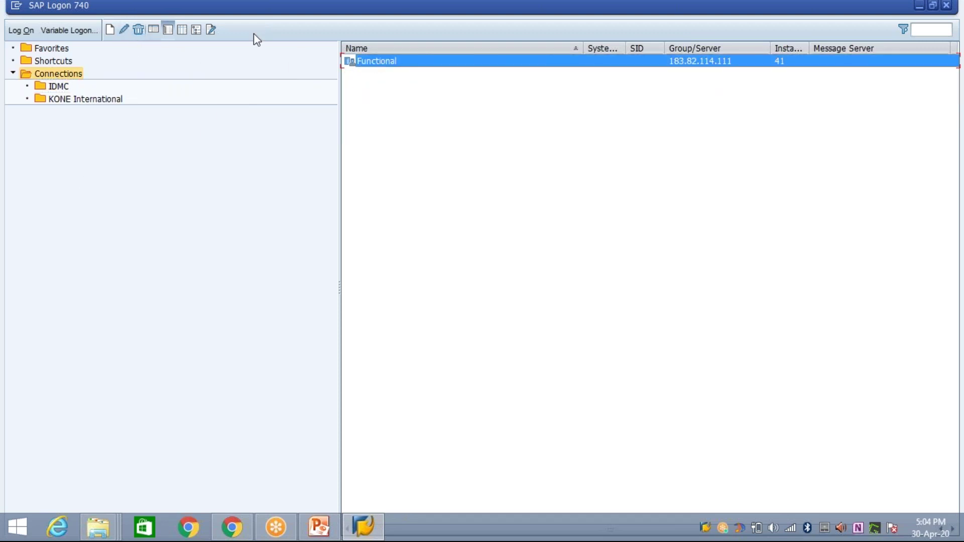
left_click(138, 29)
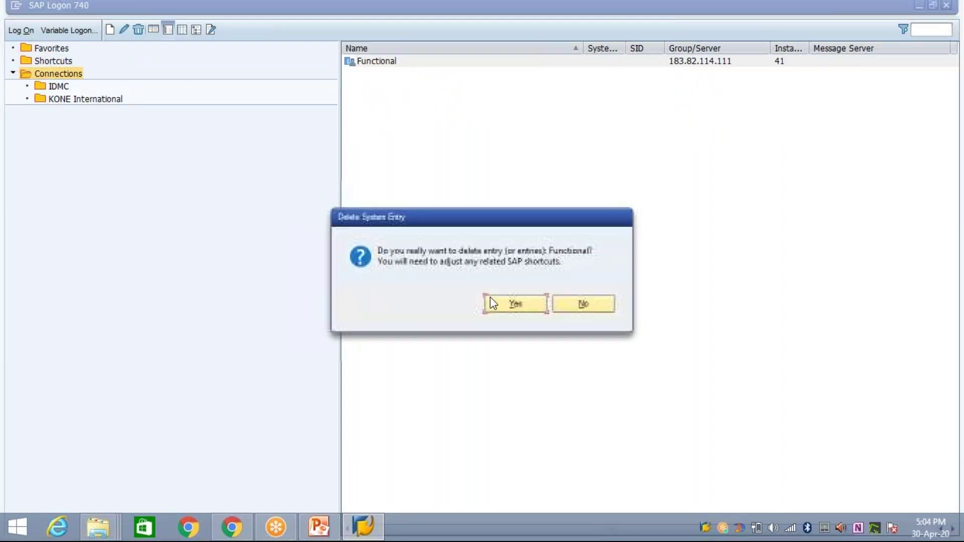
left_click(501, 305)
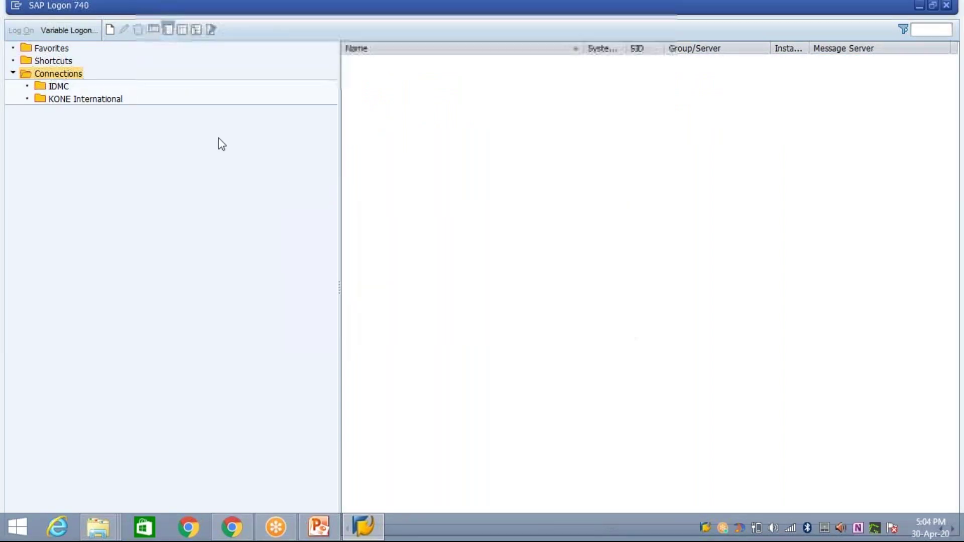
Delete the first system entry in the IDMC folder and confirm the deletion
left_click(59, 86)
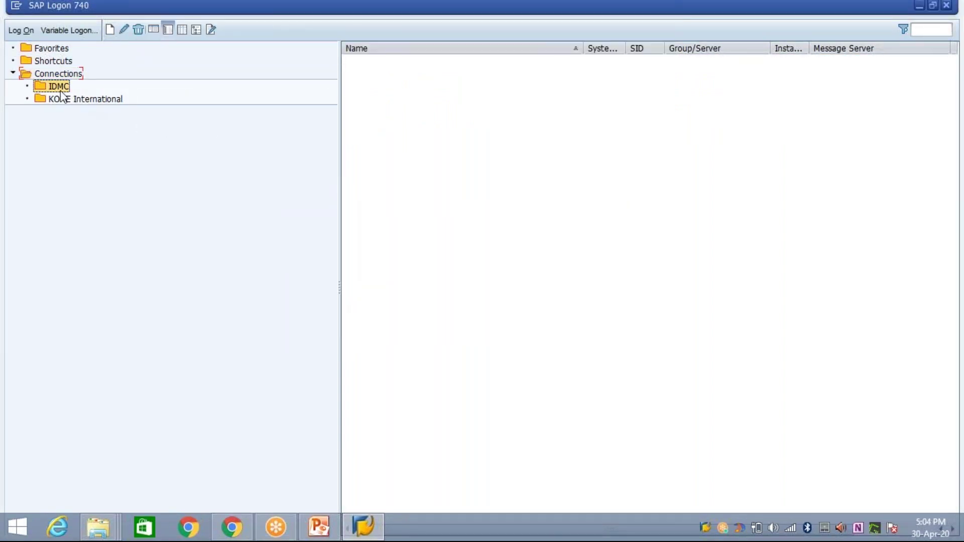
left_click(138, 29)
left_click(500, 310)
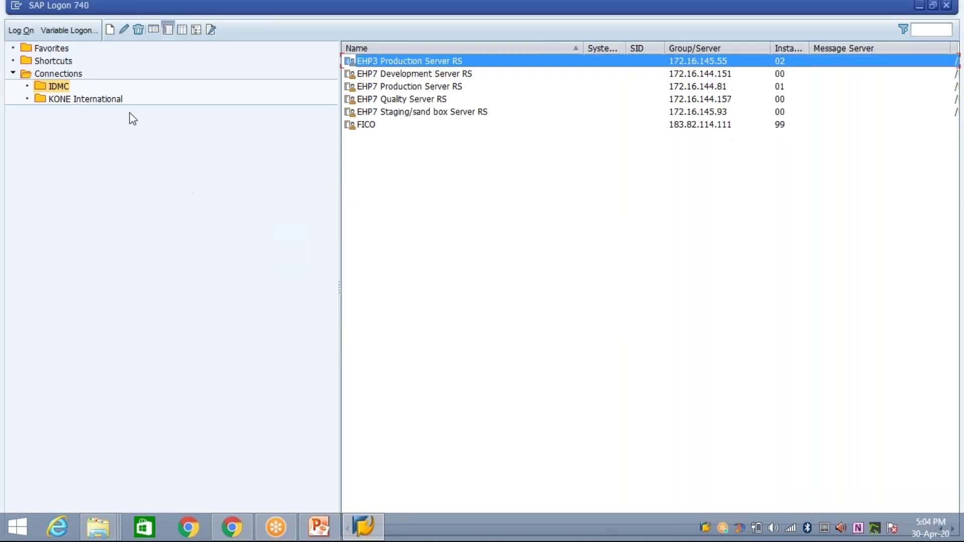
Delete the Z01_ Development Server (EHP5) entry from the KONE International folder and confirm the deletion
left_click(89, 100)
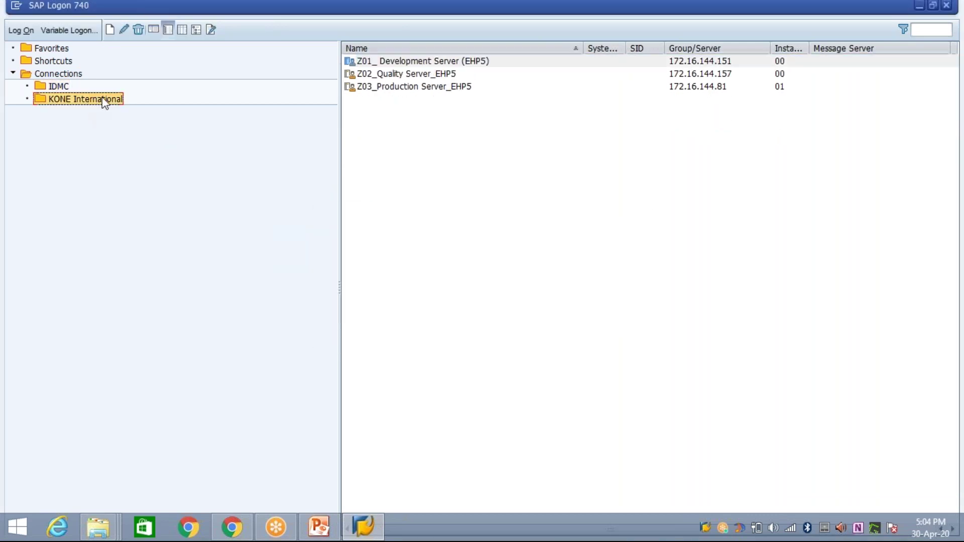
left_click(138, 29)
left_click(524, 309)
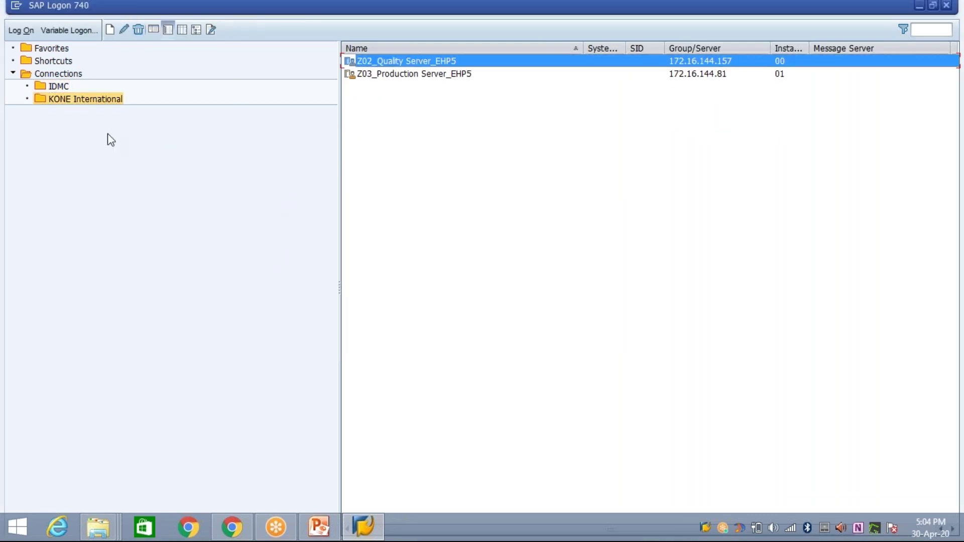
Return to the Connections folder and collapse its subfolders
left_click(56, 74)
left_click(462, 168)
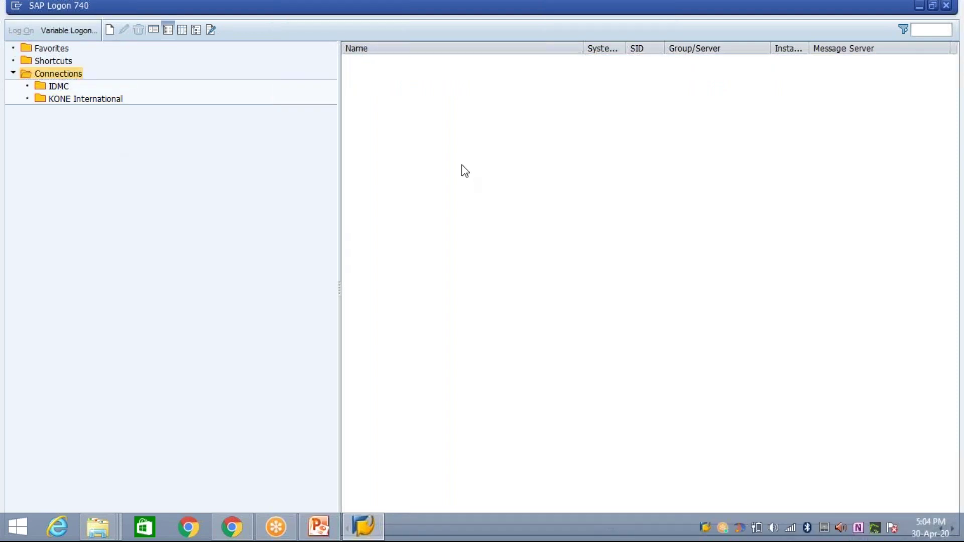
left_click(14, 73)
left_click(456, 112)
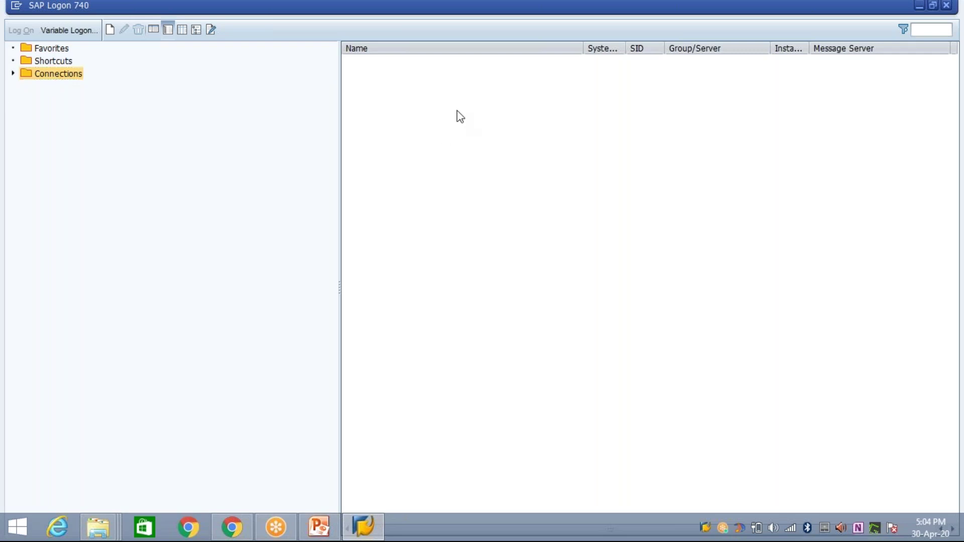
Check the login details in the SAP Login Credentials e-mail in Chrome and return to SAP Logon
left_click(110, 33)
mouse_move(229, 525)
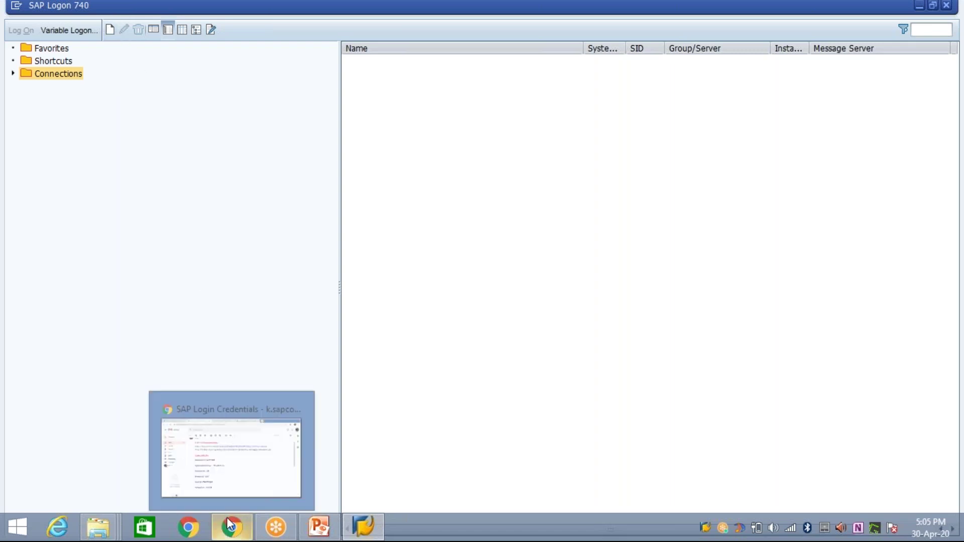
left_click(228, 457)
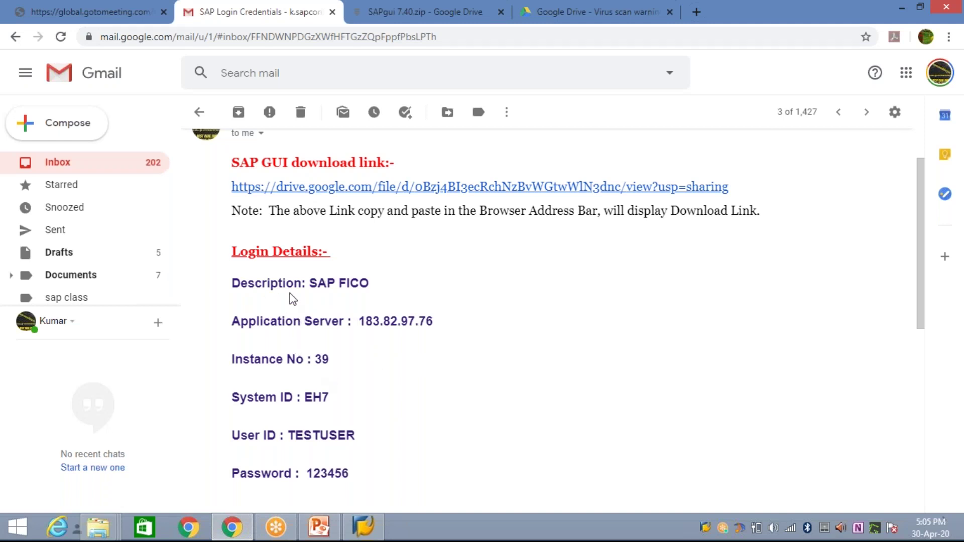
left_click(361, 524)
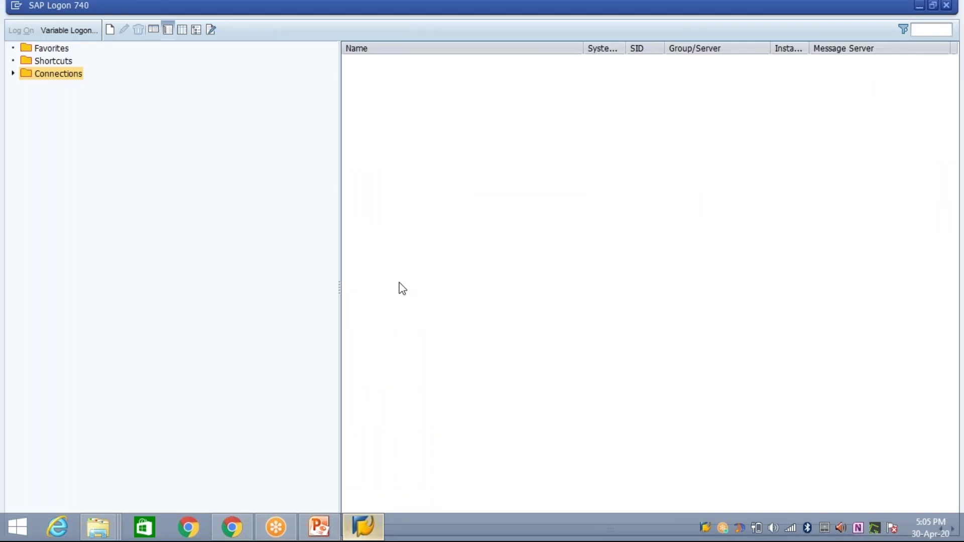
Start a new User Specified System entry and give it the description SAP
left_click(110, 31)
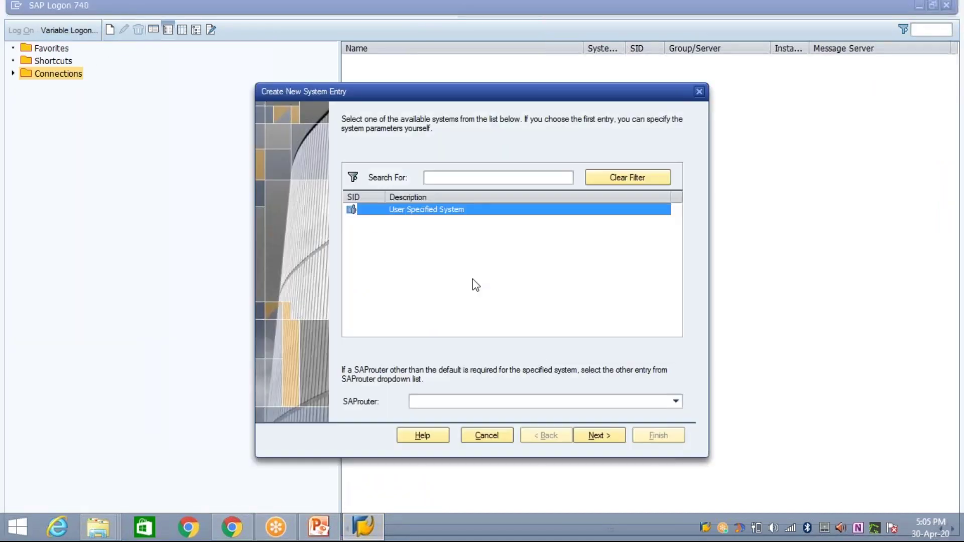
left_click(589, 436)
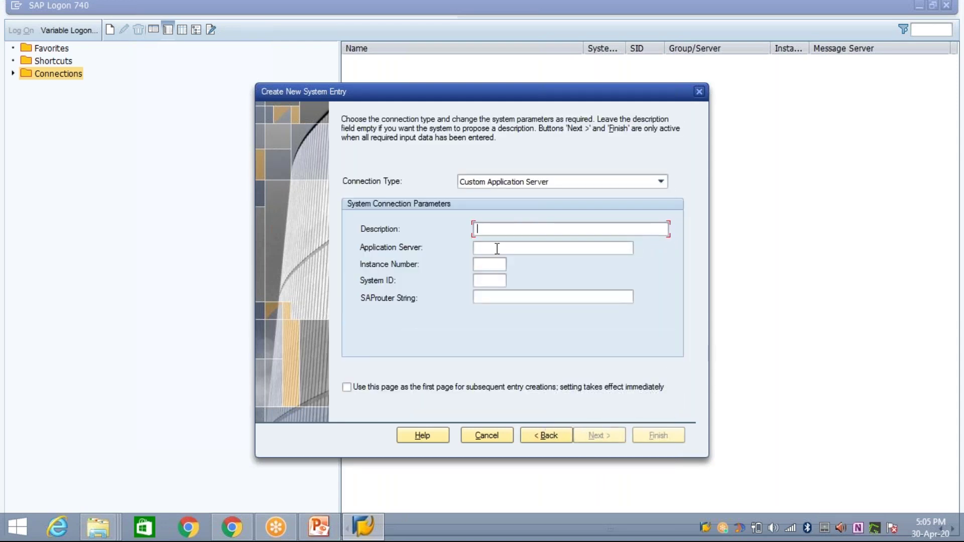
type("SAP")
Copy the application server address 183.82.97.76 from the credentials e-mail into the new entry's Application Server field
left_click(523, 248)
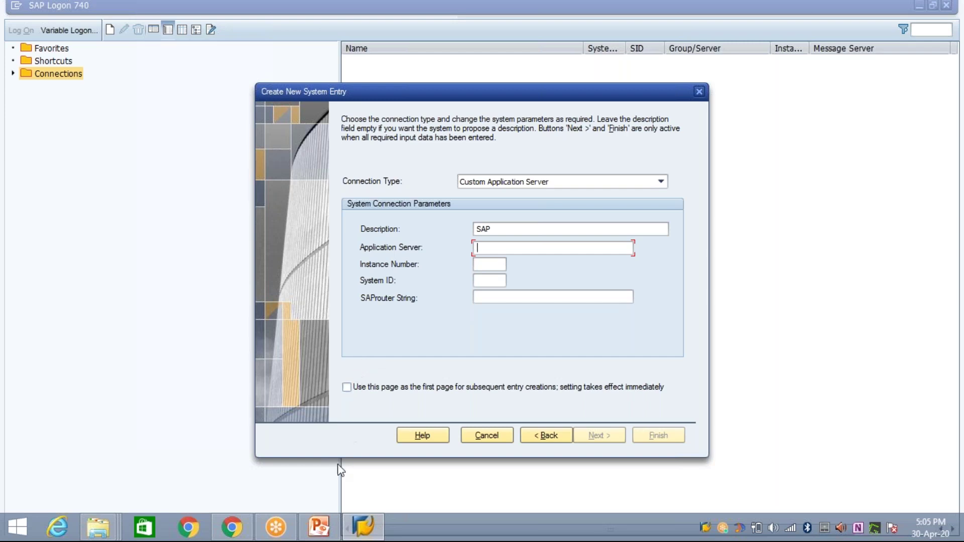
left_click(243, 531)
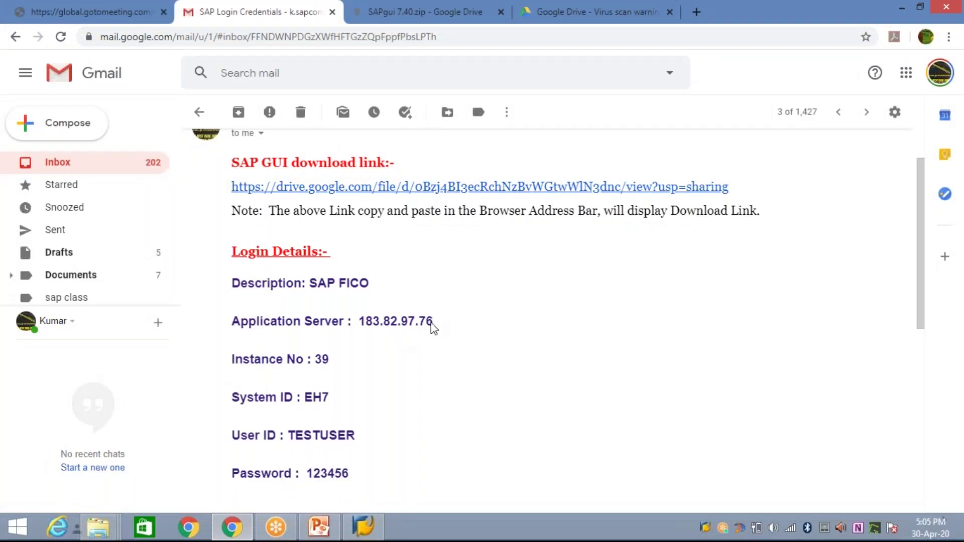
left_click_drag(432, 322, 365, 322)
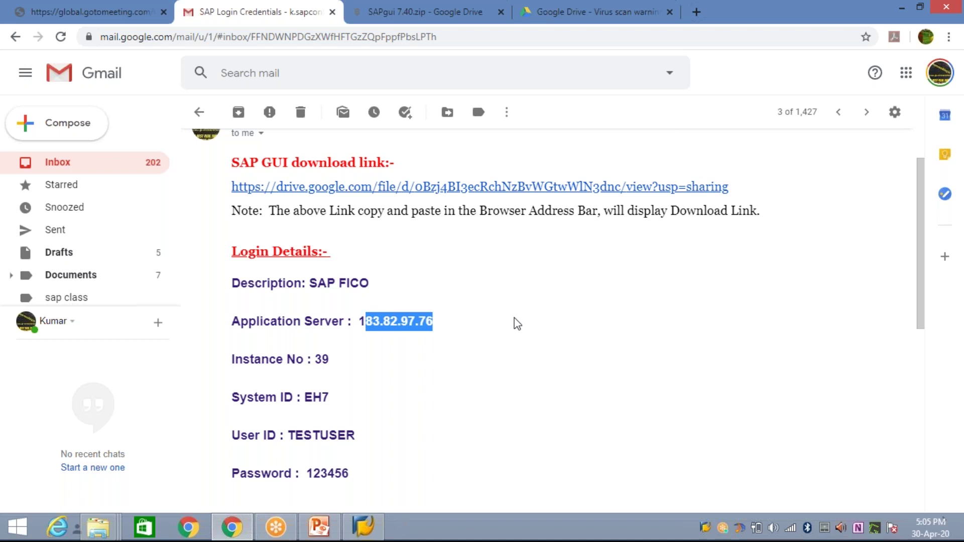
key("shift+Left")
key("ctrl+c")
left_click(362, 525)
key("ctrl+v")
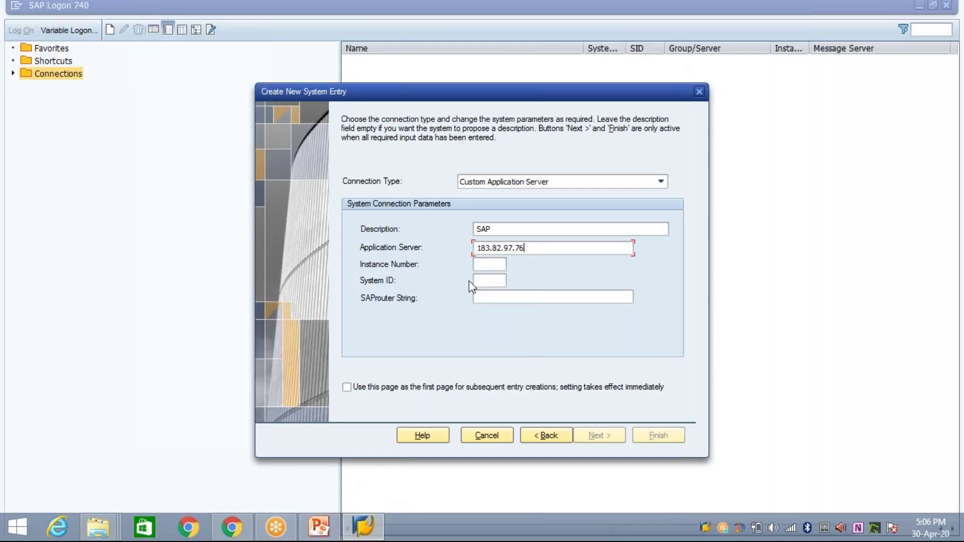
Check the remaining details in the e-mail and set the instance number to 39 and the system ID to EH7
left_click(490, 264)
key("alt+Tab")
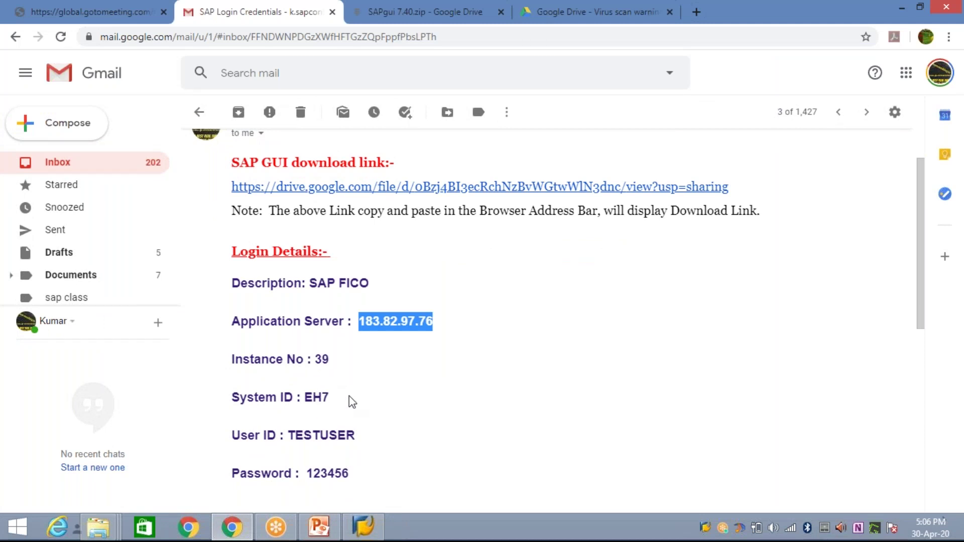
key("alt+Tab")
type("3")
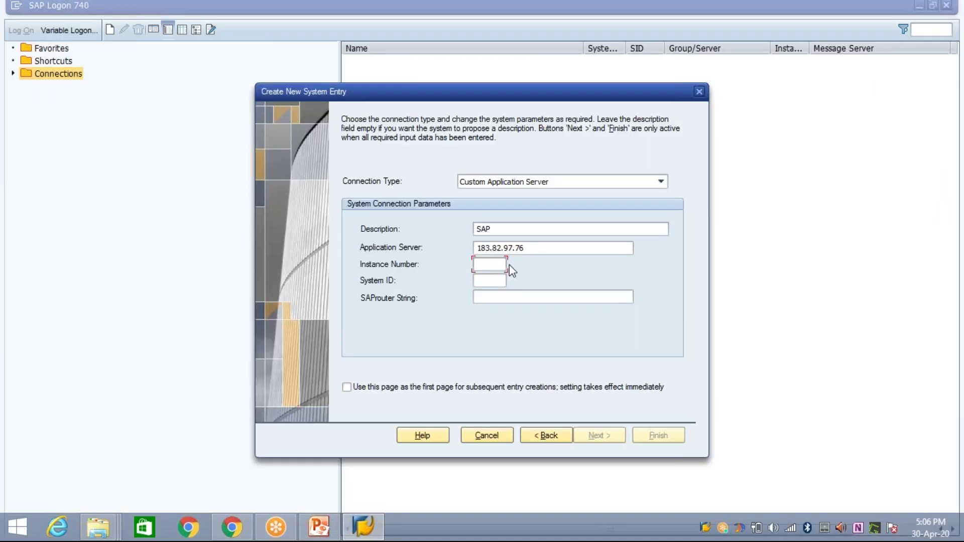
type("9")
key("Tab")
type("EH7")
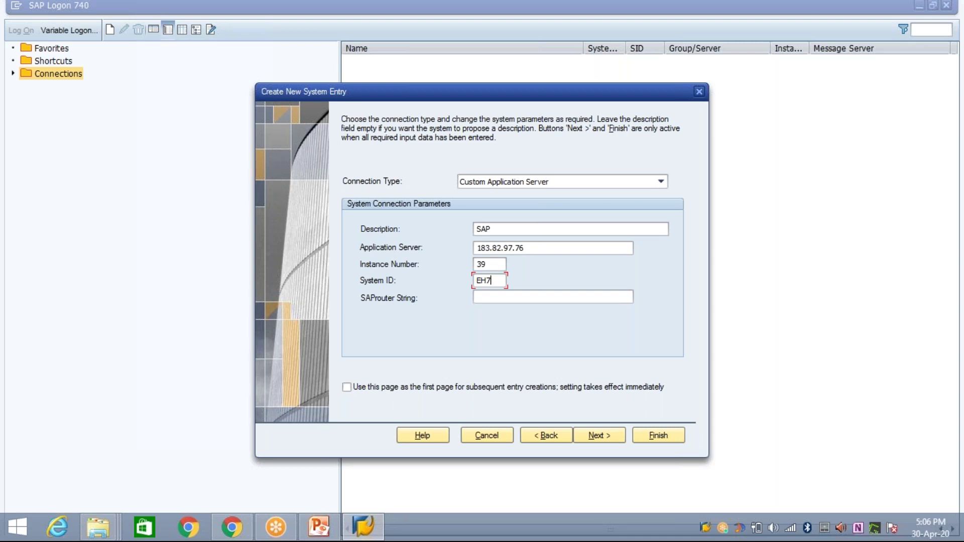
Accept the connection parameters, keep the default language and encoding, and finish creating the system entry
left_click(546, 251)
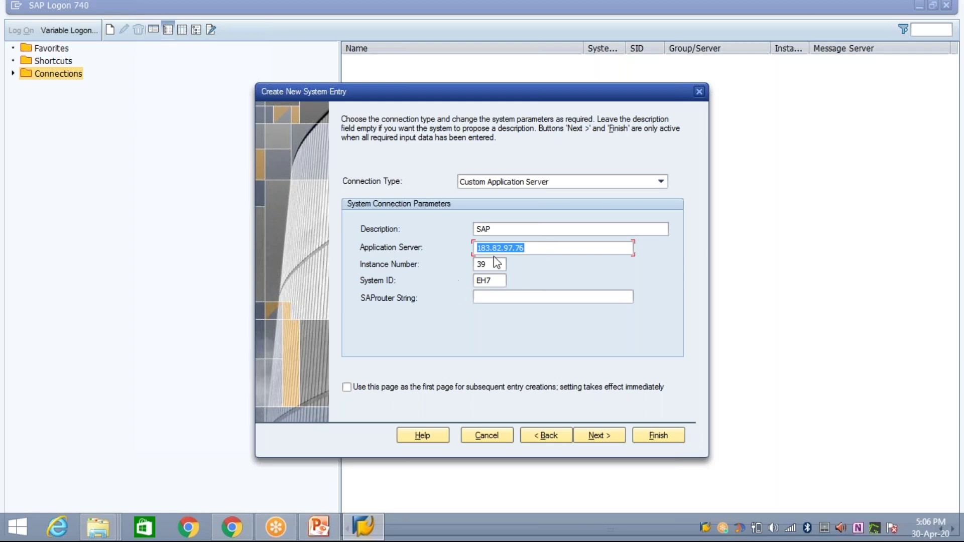
key("shift+Tab")
key("Tab")
left_click(597, 440)
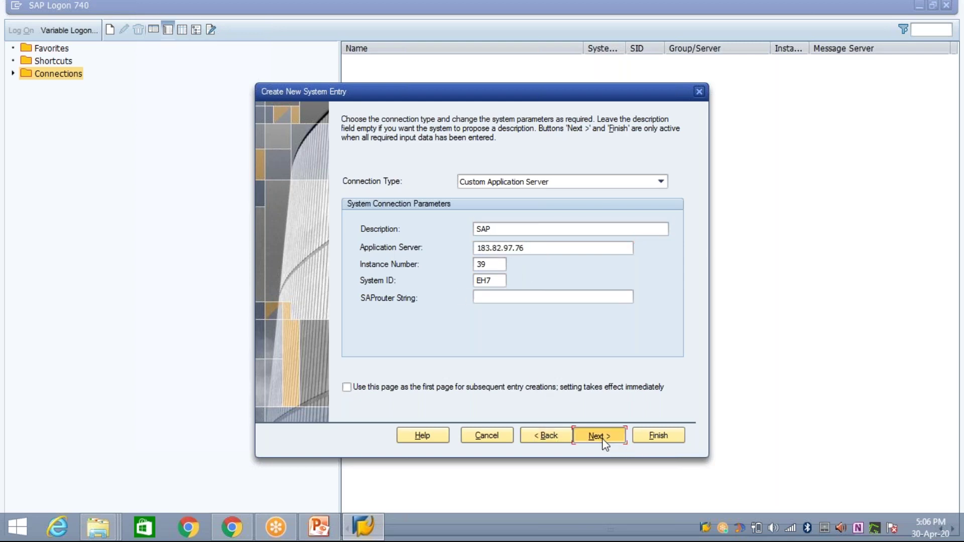
left_click(598, 436)
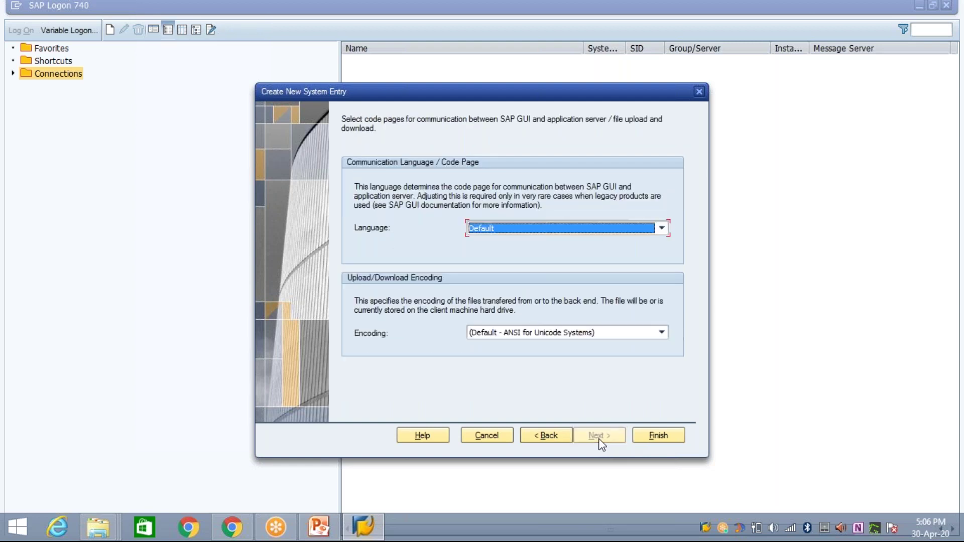
left_click(646, 434)
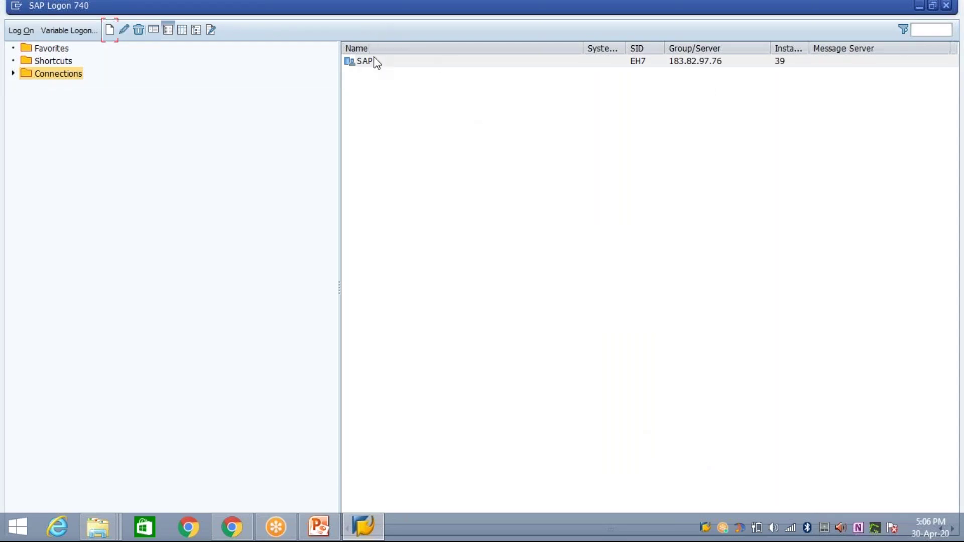
Open the logon screen of the SAP connection and fill in the user TESTUSER copied from the credentials e-mail
left_click(386, 62)
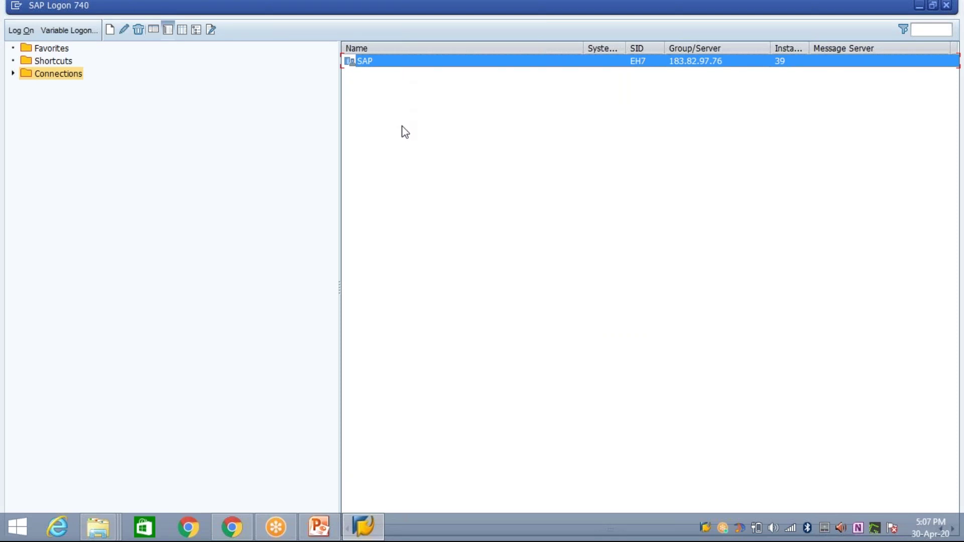
key("Return")
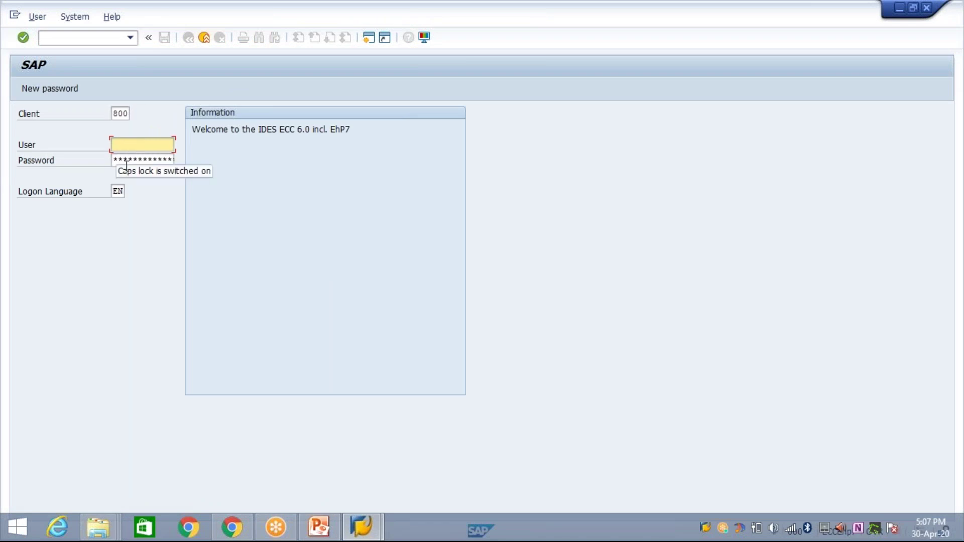
left_click(233, 522)
left_click(310, 415)
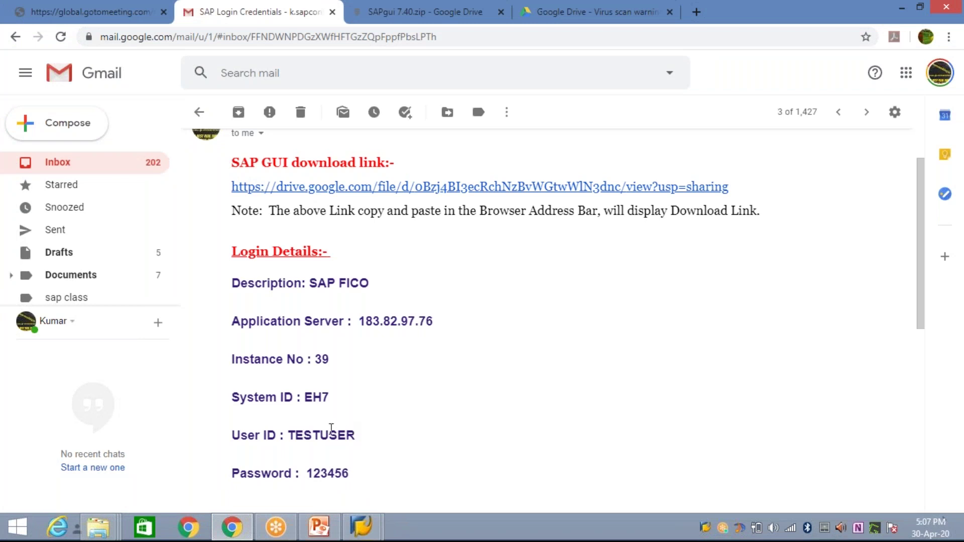
left_click_drag(291, 438, 356, 436)
key("ctrl+c")
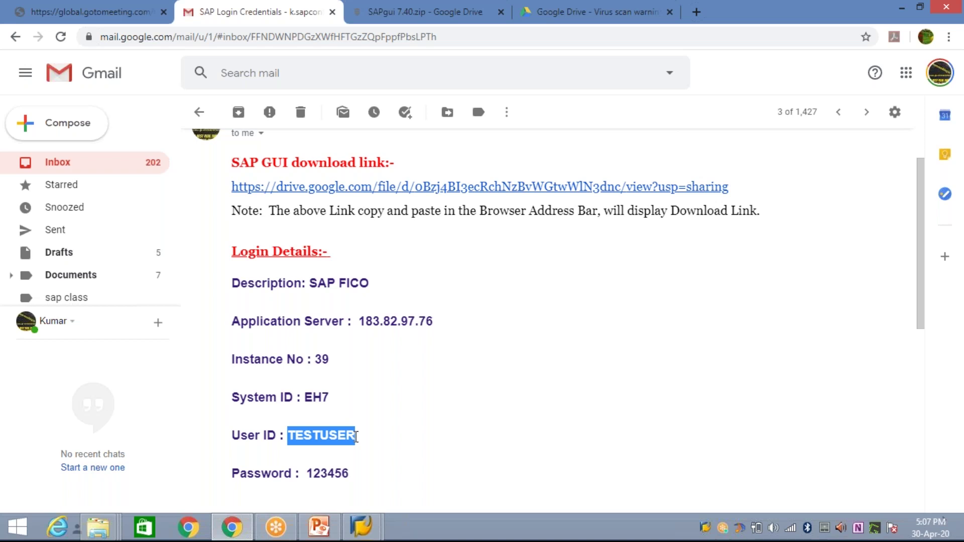
key("alt+Tab")
key("ctrl+v")
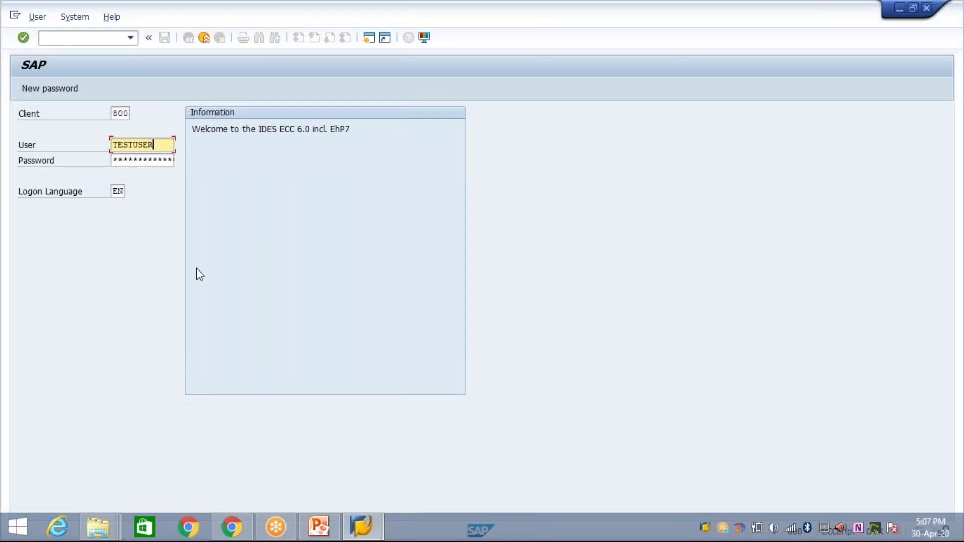
Enter the initial account password in the Password field and submit the logon
key("Tab")
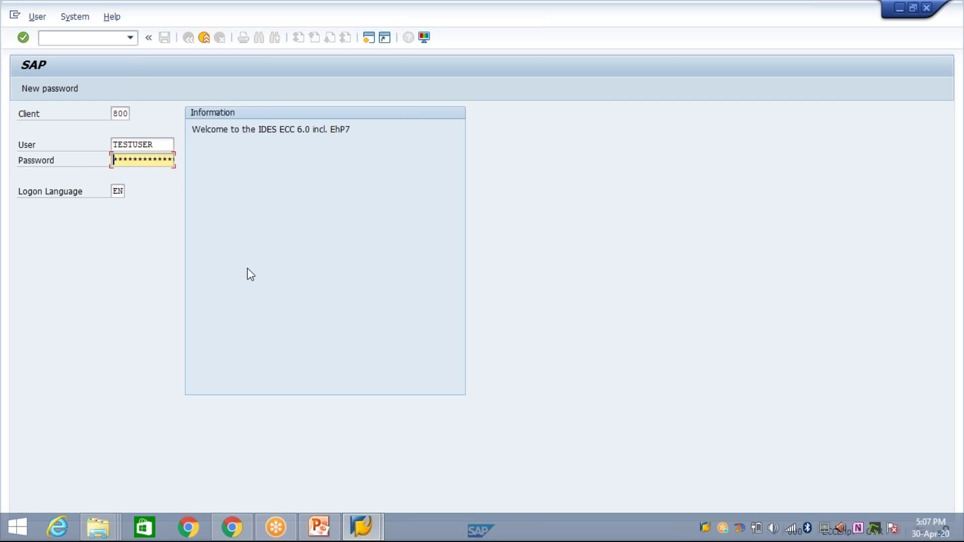
type("*******")
key("Return")
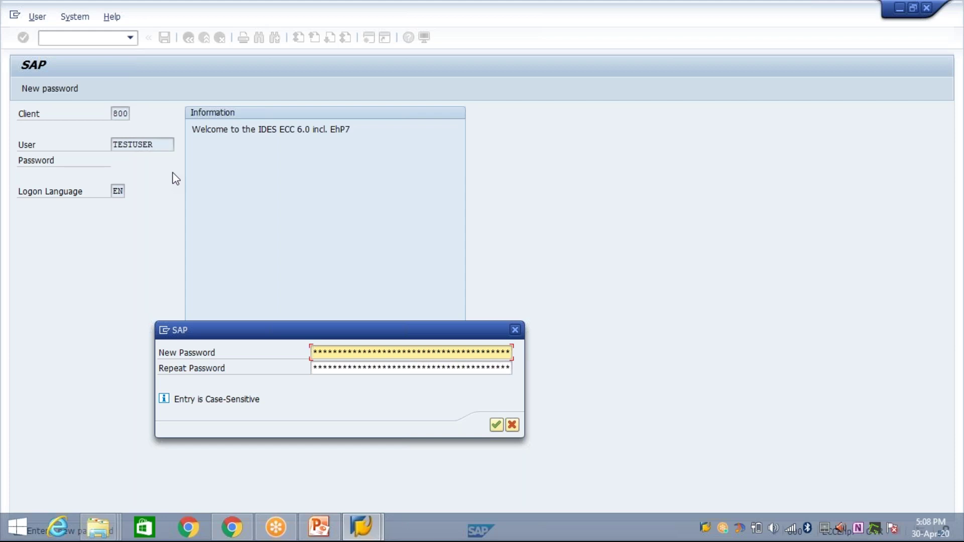
Enter the new account password in the New Password and Repeat Password fields, confirm it and close the copyright notice
key("Right")
key("Right")
key("Right")
key("Right")
key("Right")
key("Right")
key("Right")
key("Tab")
key("Right")
key("Right")
key("Right")
key("Right")
key("Right")
key("Right")
key("Right")
key("Return")
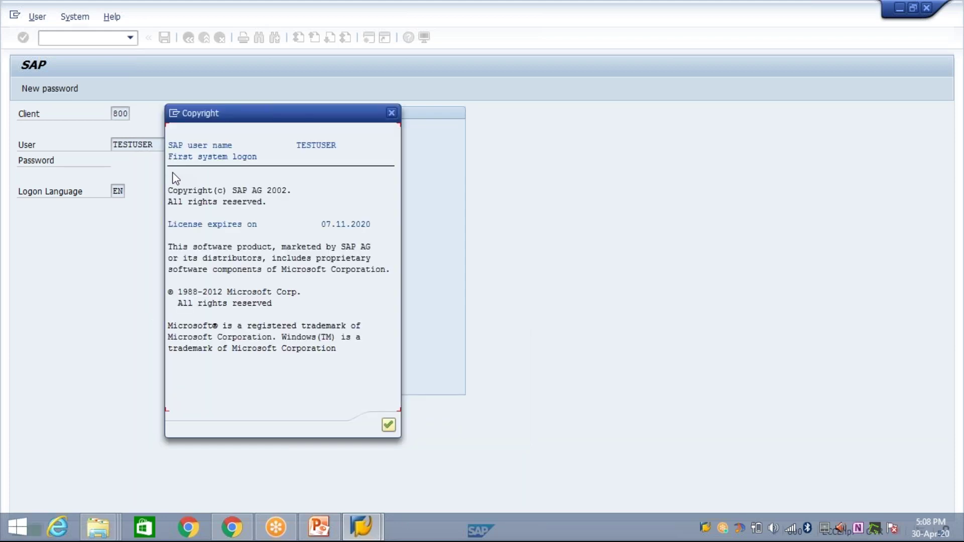
key("Return")
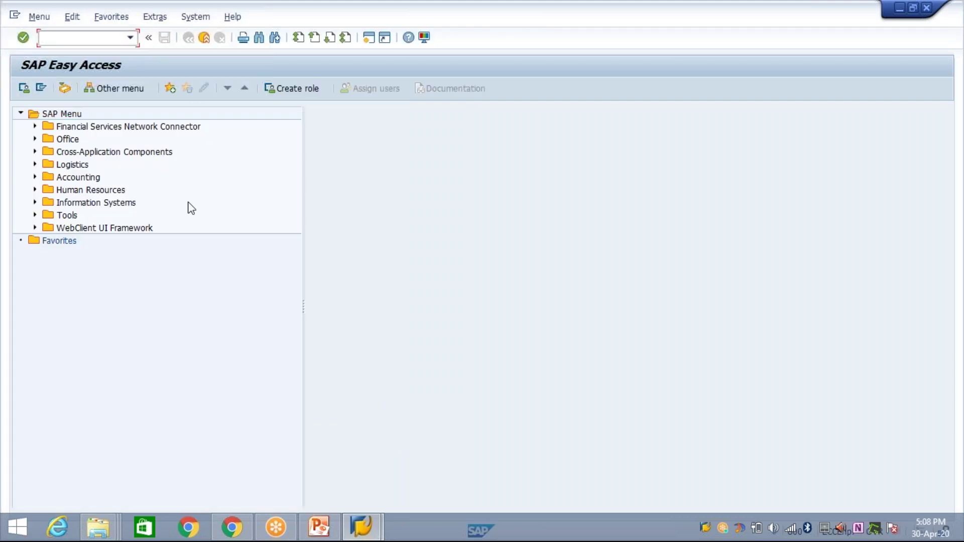
Log off from the SAP system and confirm the log-off
left_click(195, 19)
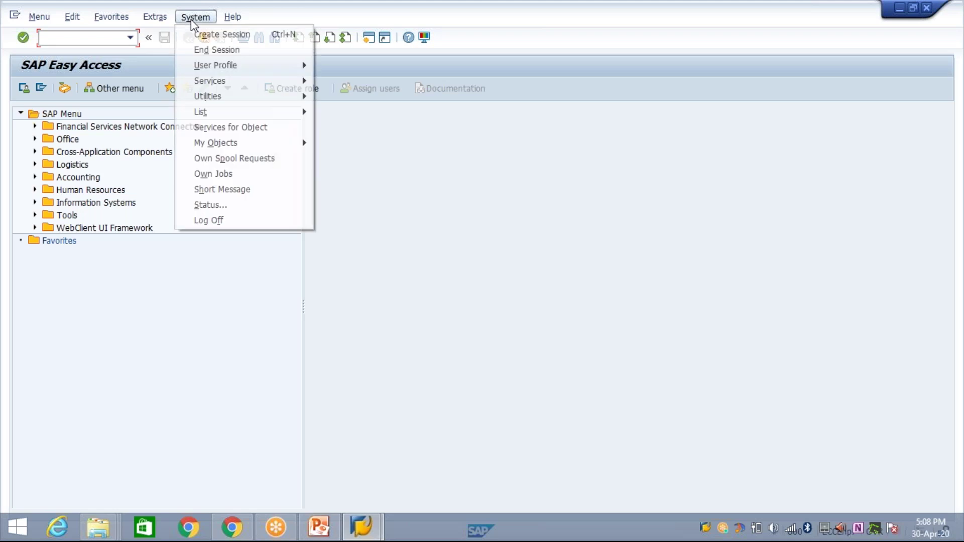
left_click(221, 221)
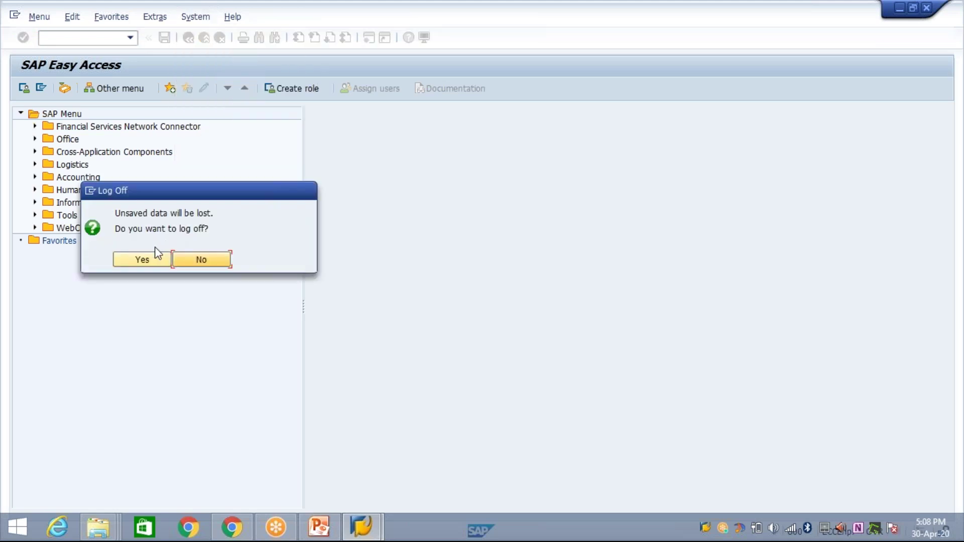
left_click(148, 259)
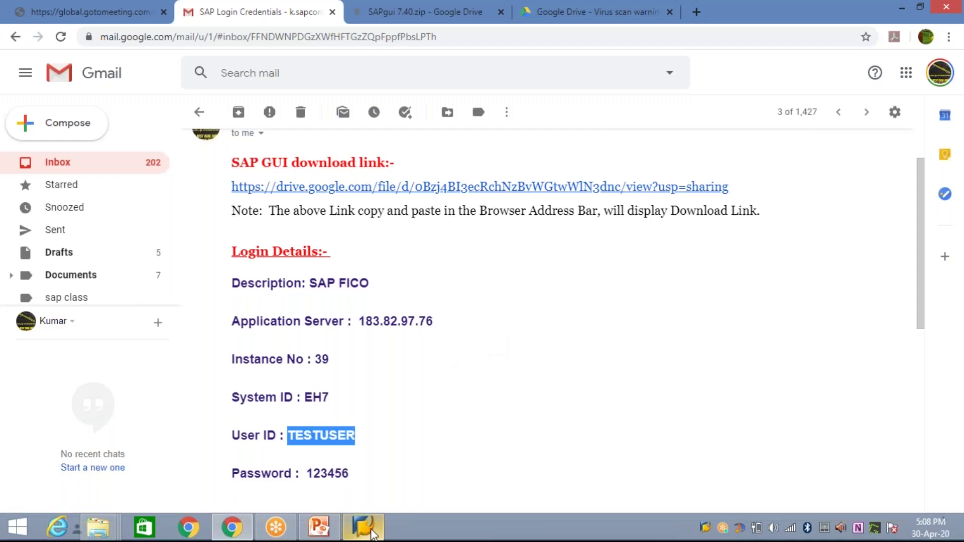
Reopen the SAP connection from SAP Logon and log on as TESTUSER with the new account password
double_click(372, 61)
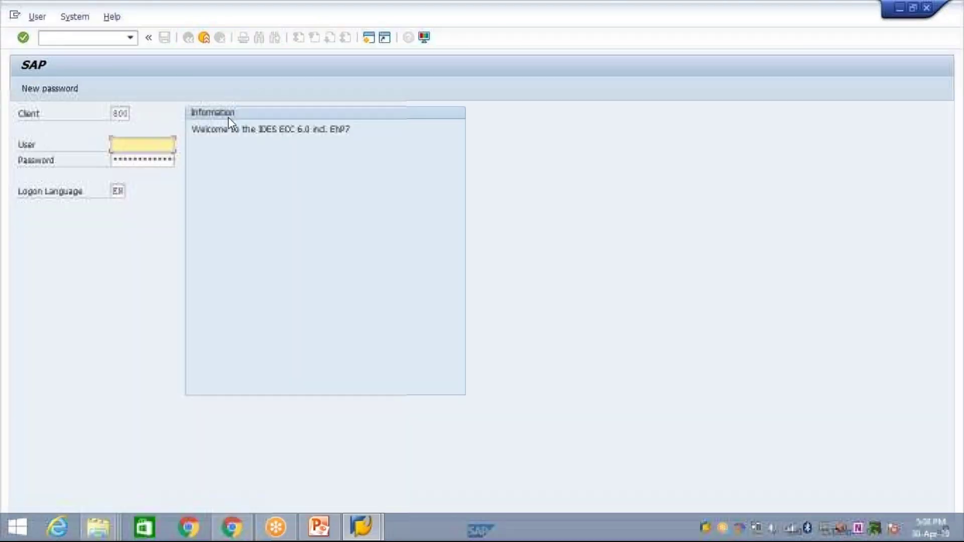
left_click(161, 145)
left_click(156, 155)
key("Tab")
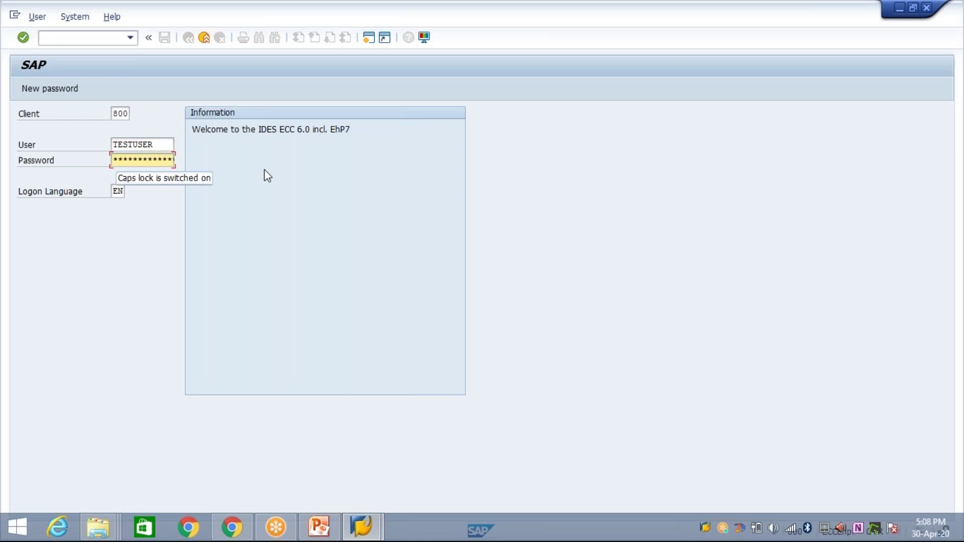
key("Right")
key("Right")
key("Right")
key("Right")
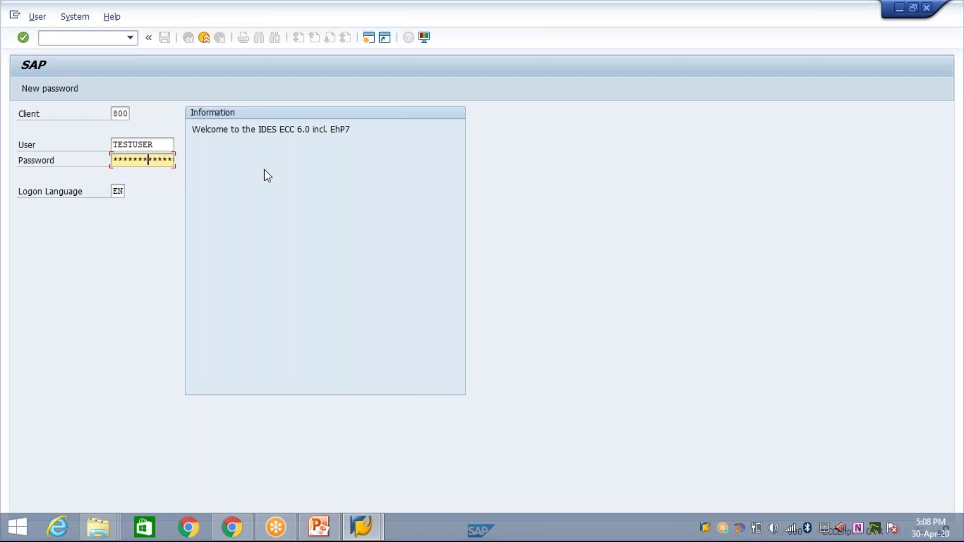
key("Return")
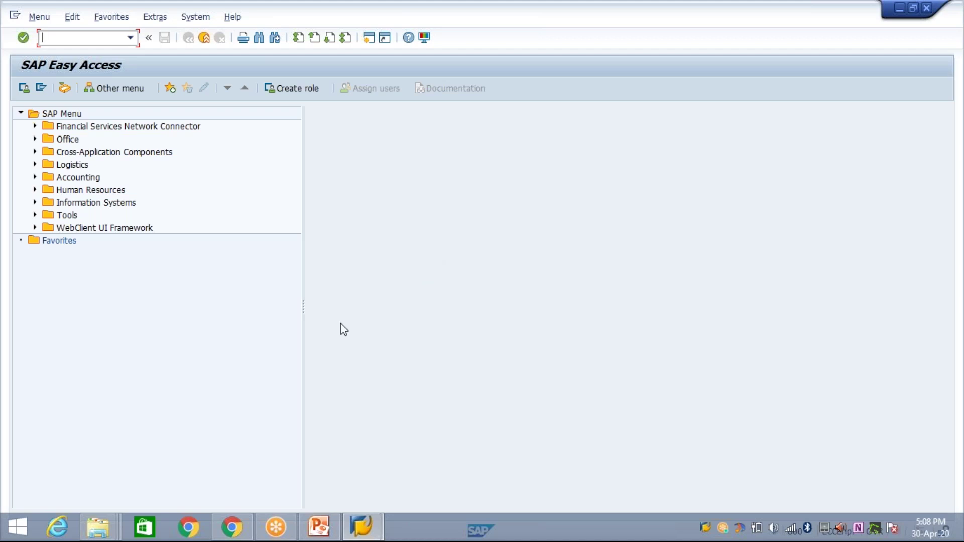
Revisit the credentials e-mail in Chrome and switch to the SAP Installation (4) presentation in PowerPoint
left_click(232, 527)
left_click(369, 441)
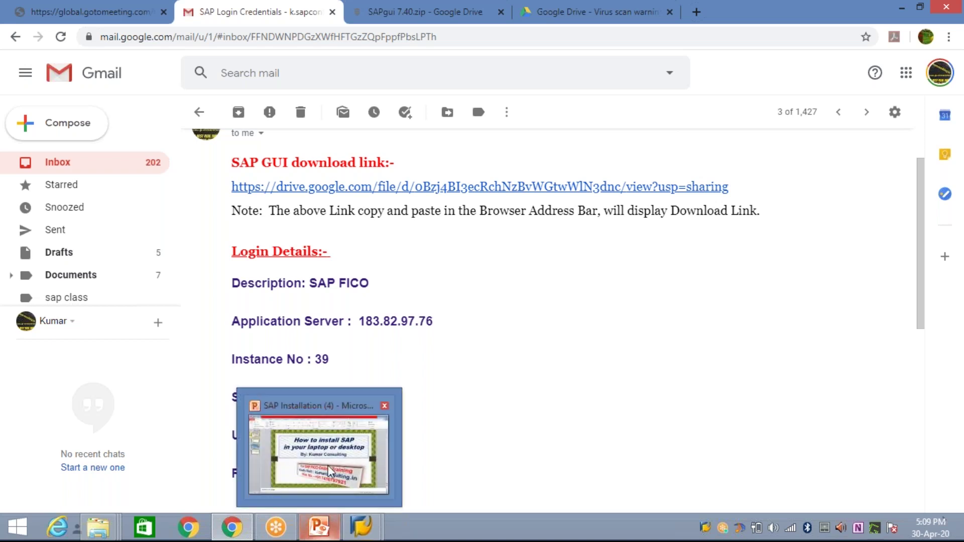
left_click(305, 538)
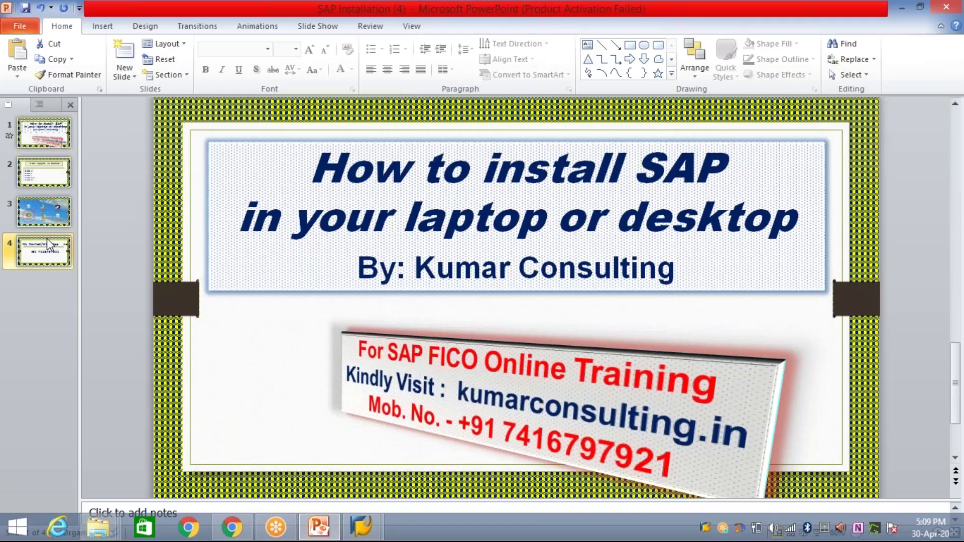